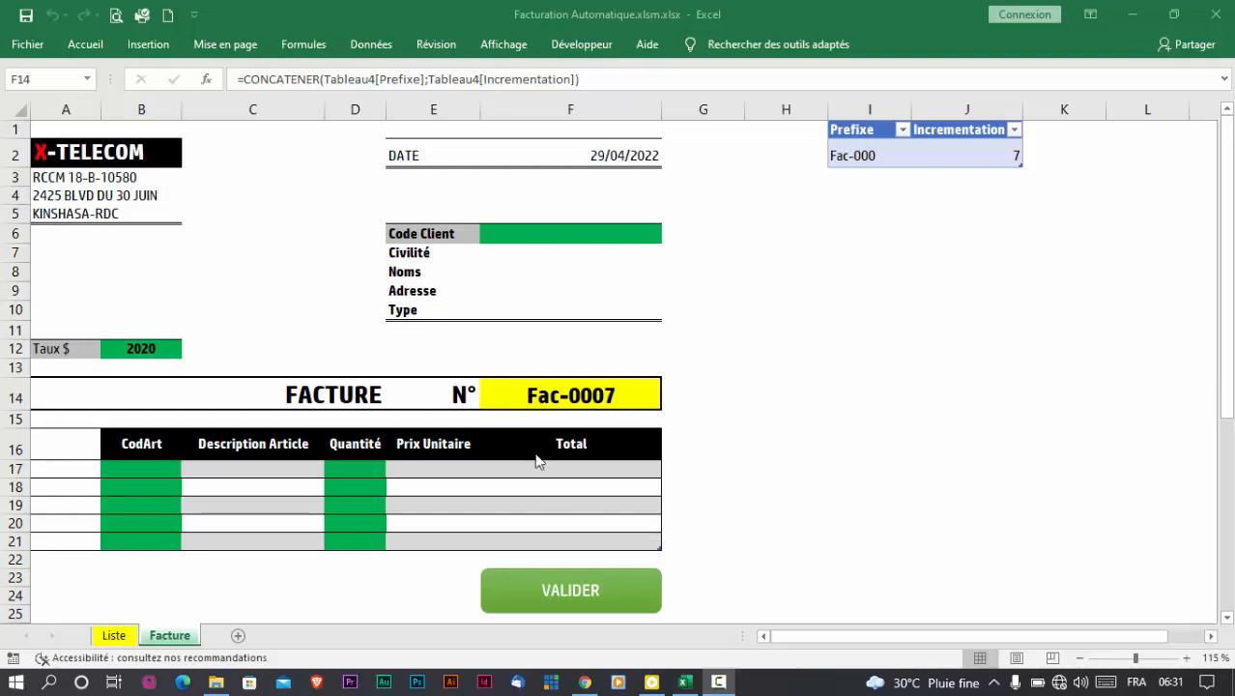
Enter a client code in the green Code Client cell F6 of the invoice
{"action": "left_click", "coordinate": [561, 401]}
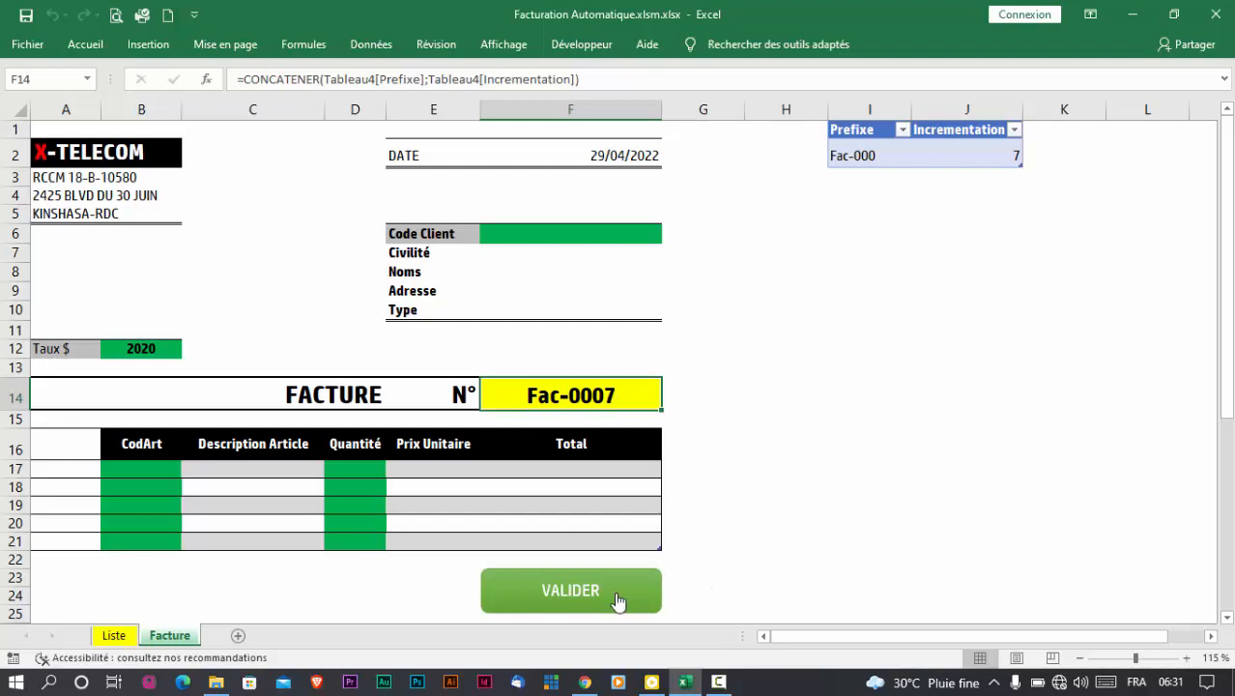
{"action": "left_click", "coordinate": [525, 236]}
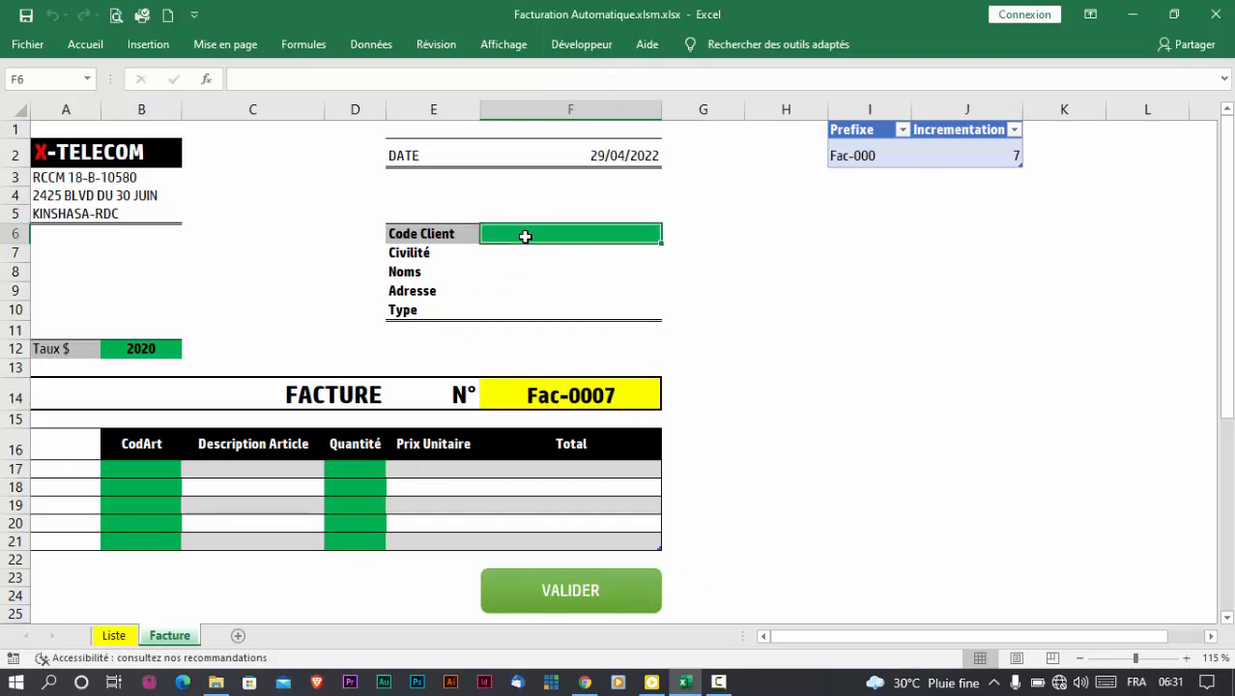
{"action": "type", "text": "c"}
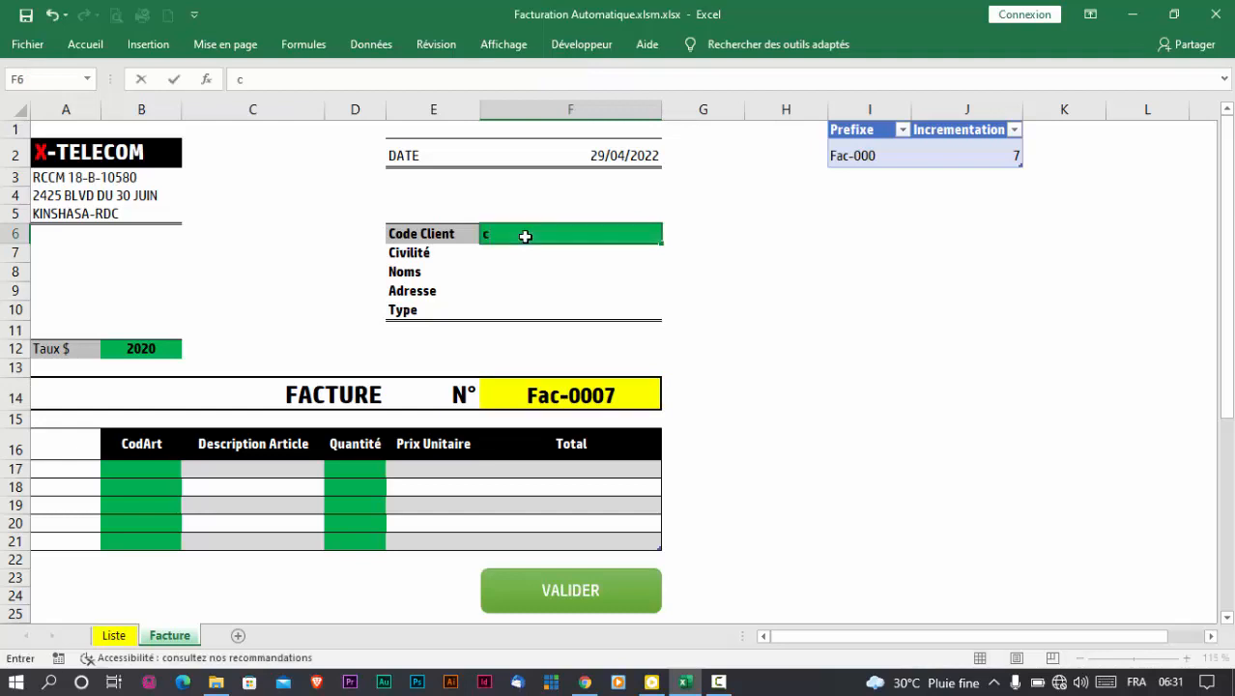
{"action": "type", "text": "0001"}
{"action": "key", "text": "Return"}
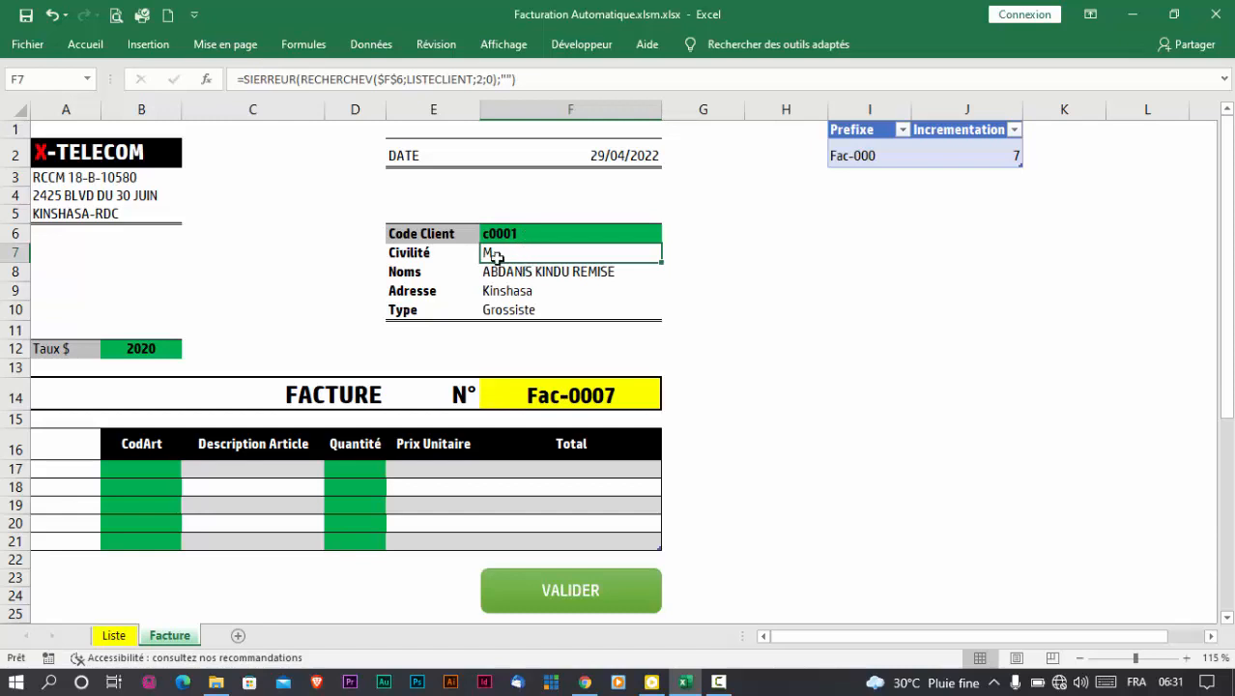
Enter the article code sj1 in the first CodArt cell of the invoice table (B17)
{"action": "left_click", "coordinate": [160, 468]}
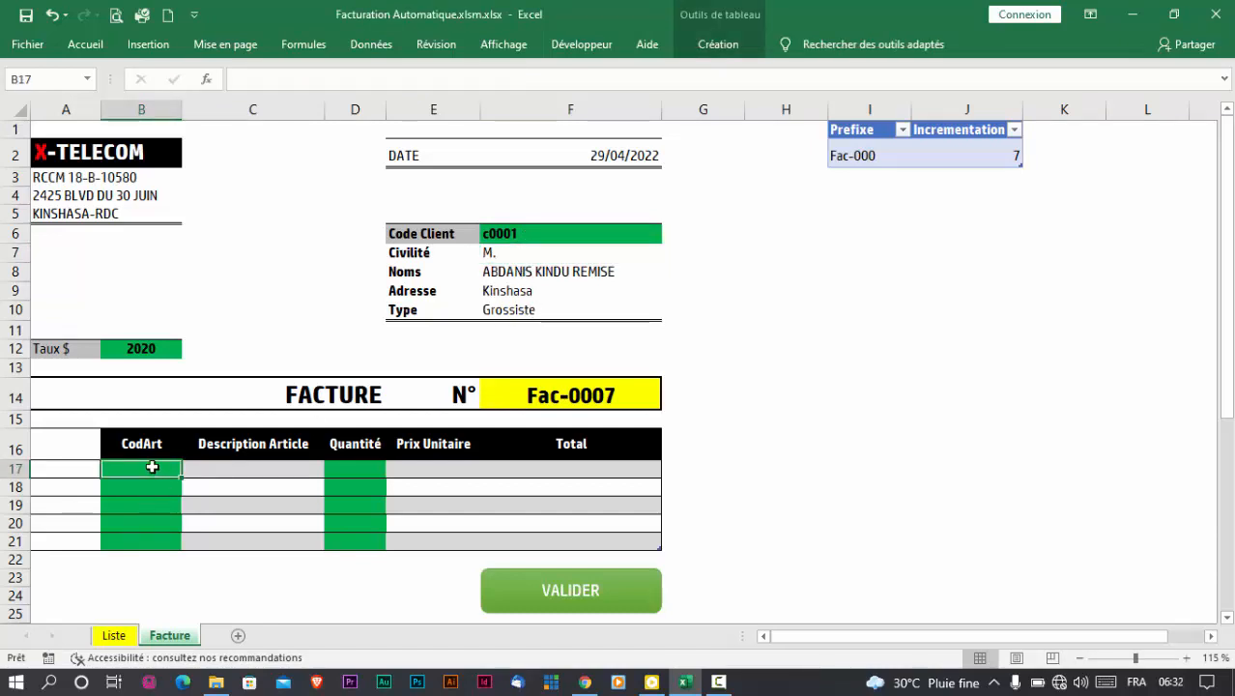
{"action": "type", "text": "sj1"}
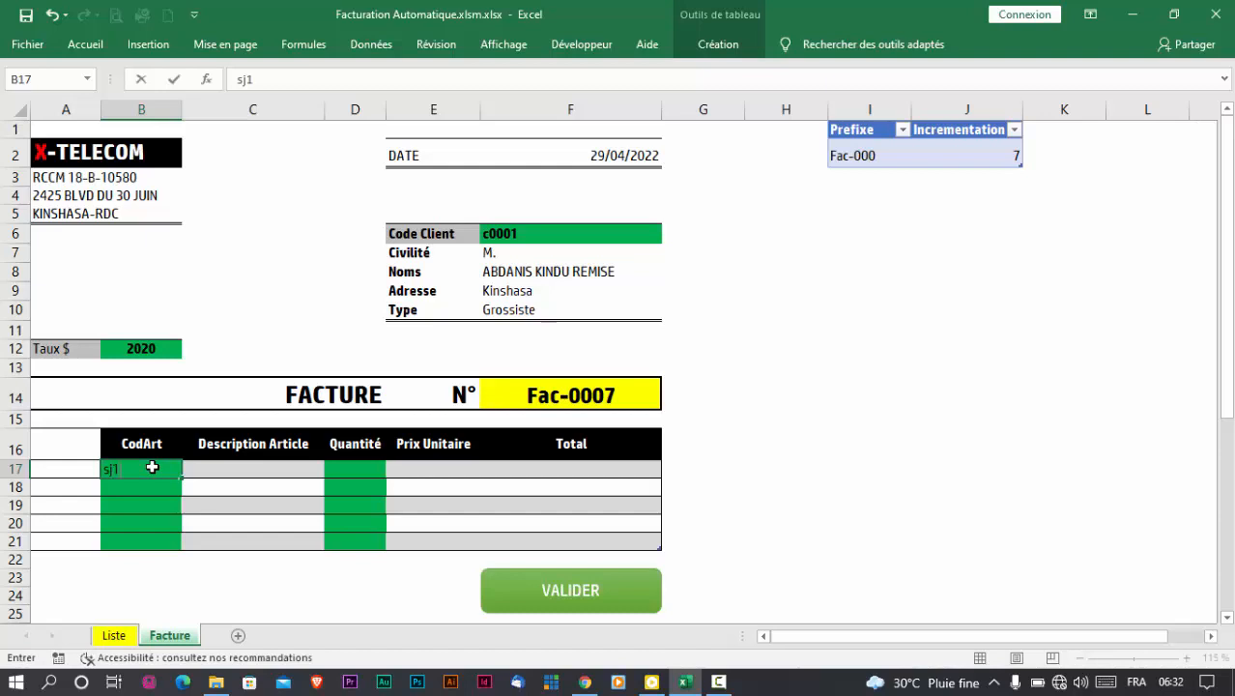
{"action": "key", "text": "Return"}
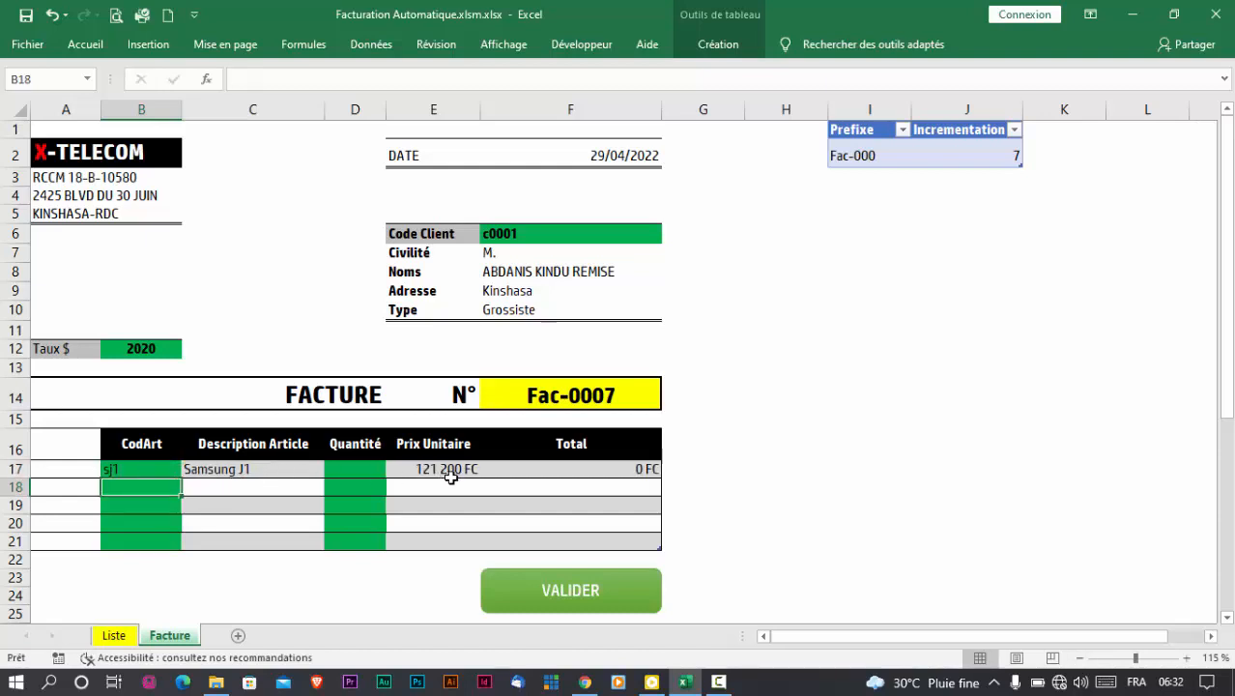
Set the first invoice line's quantity in D17 to 5 and clear it again
{"action": "left_click", "coordinate": [573, 468]}
{"action": "left_click", "coordinate": [360, 467]}
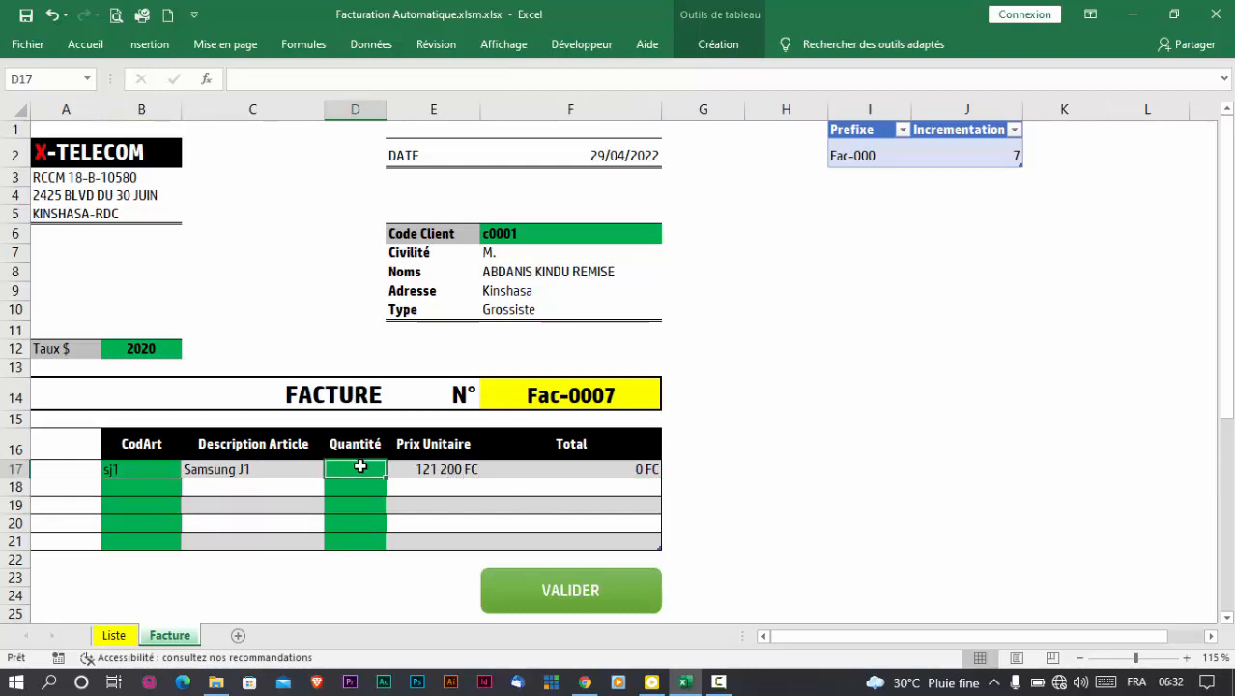
{"action": "type", "text": "5"}
{"action": "key", "text": "Return"}
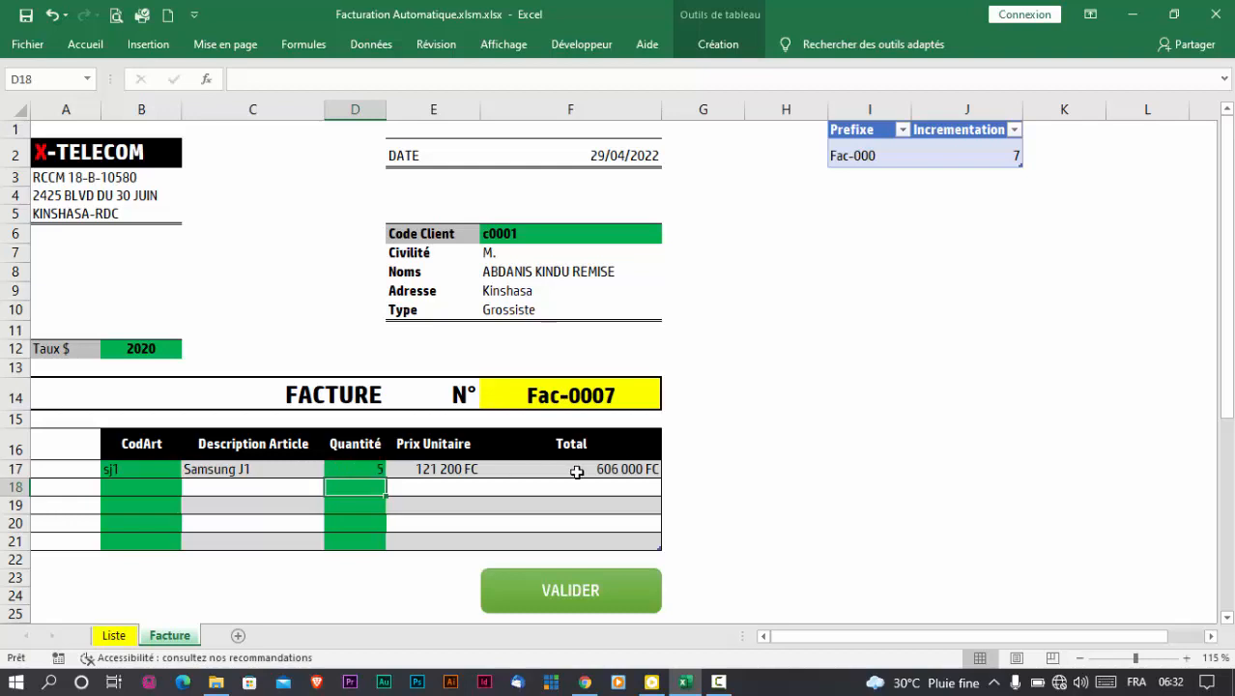
{"action": "left_click", "coordinate": [620, 467]}
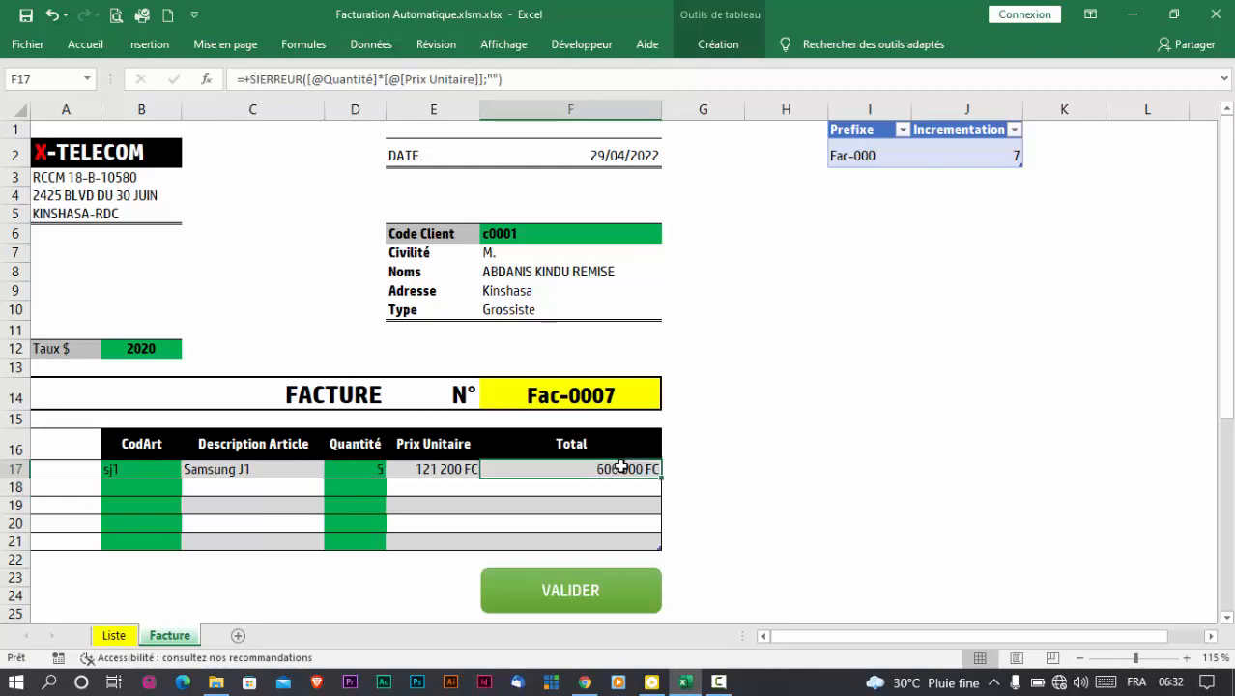
{"action": "left_click", "coordinate": [363, 468]}
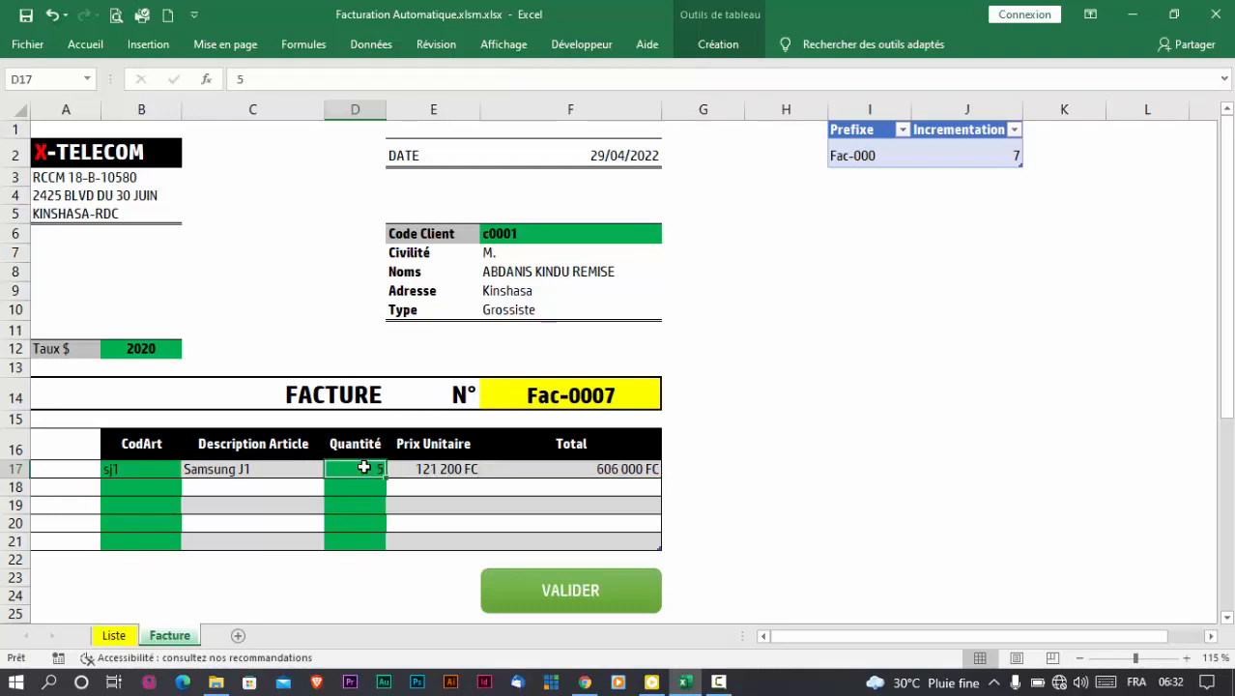
{"action": "key", "text": "Delete"}
Replace the client code in cell F6 with another client's code
{"action": "left_click", "coordinate": [504, 232]}
{"action": "type", "text": "c0"}
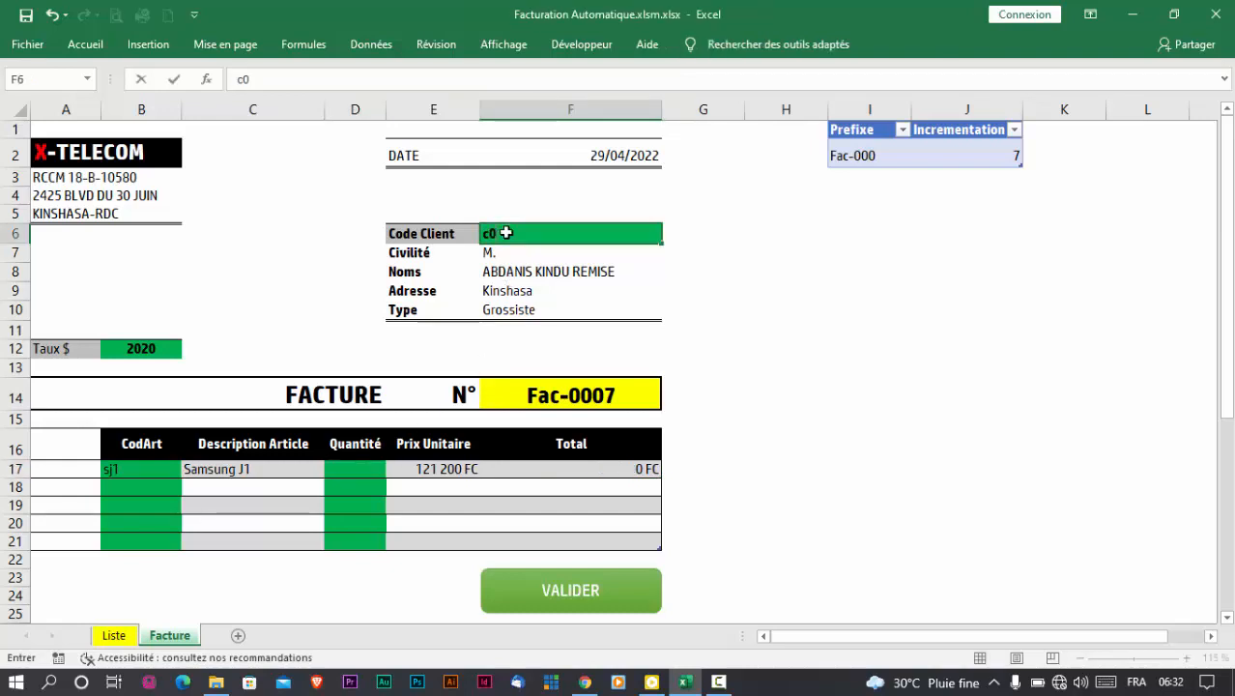
{"action": "type", "text": "005"}
{"action": "key", "text": "Return"}
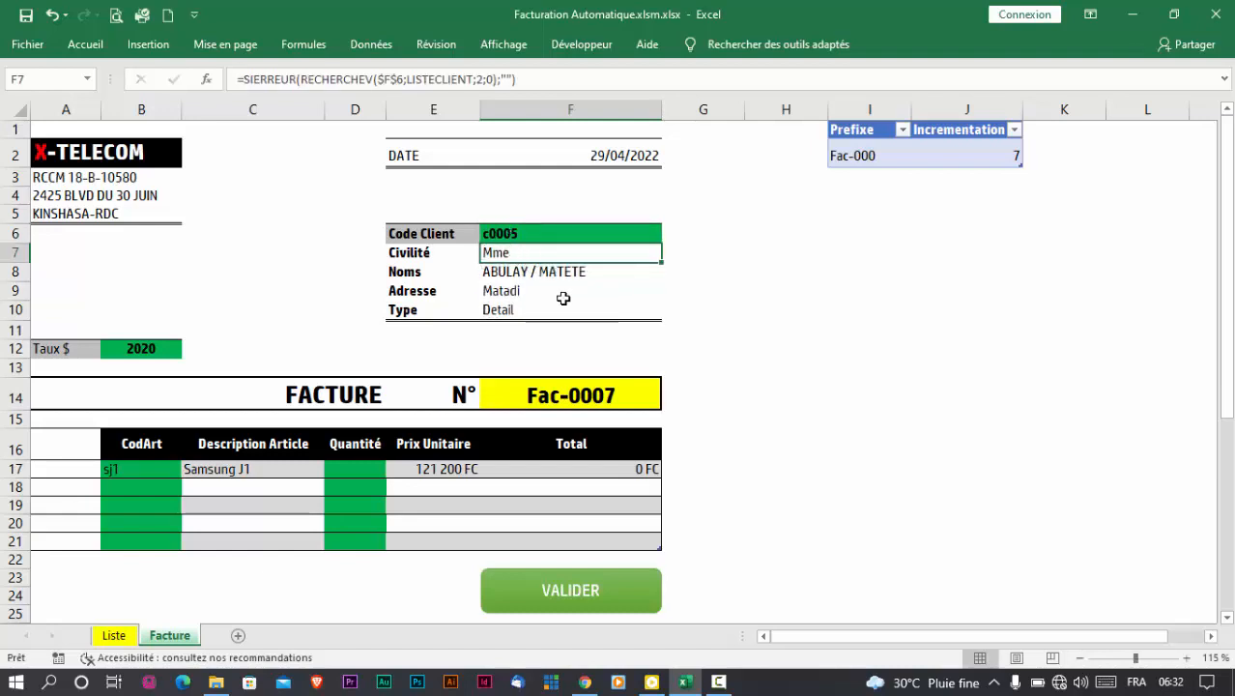
Examine the client and article tables on the Liste sheet and return to the Facture sheet
{"action": "left_click", "coordinate": [115, 636]}
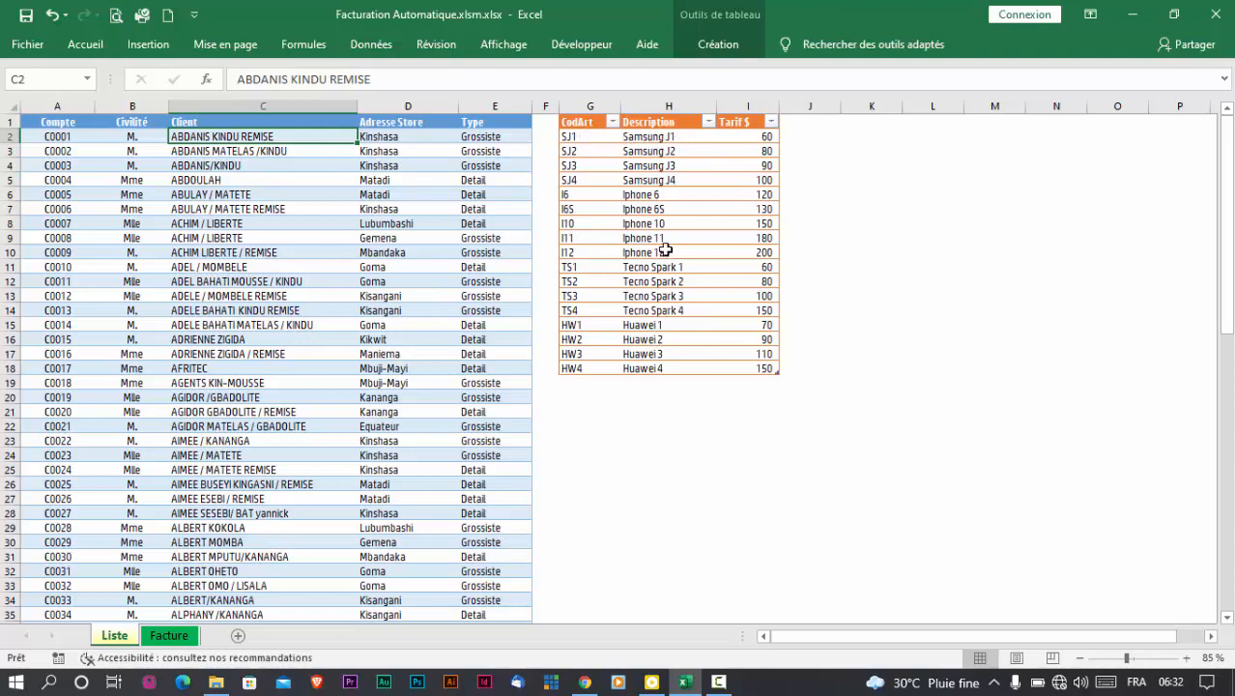
{"action": "left_click", "coordinate": [169, 636]}
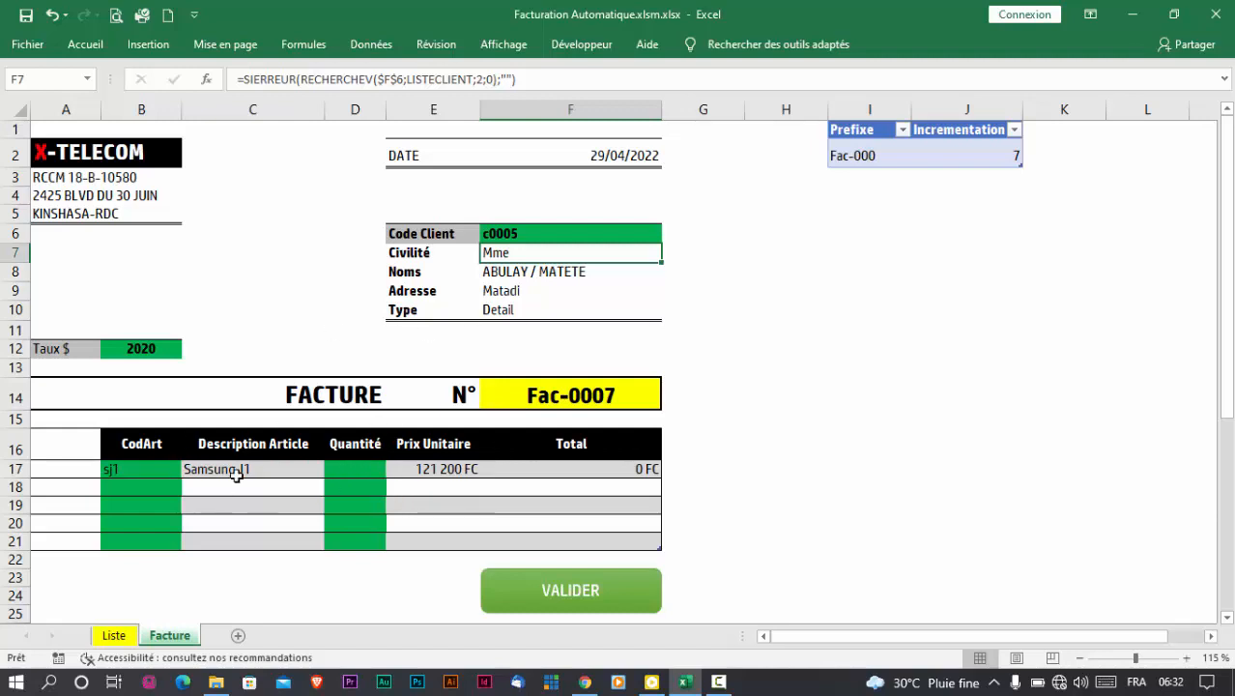
{"action": "left_click", "coordinate": [499, 274]}
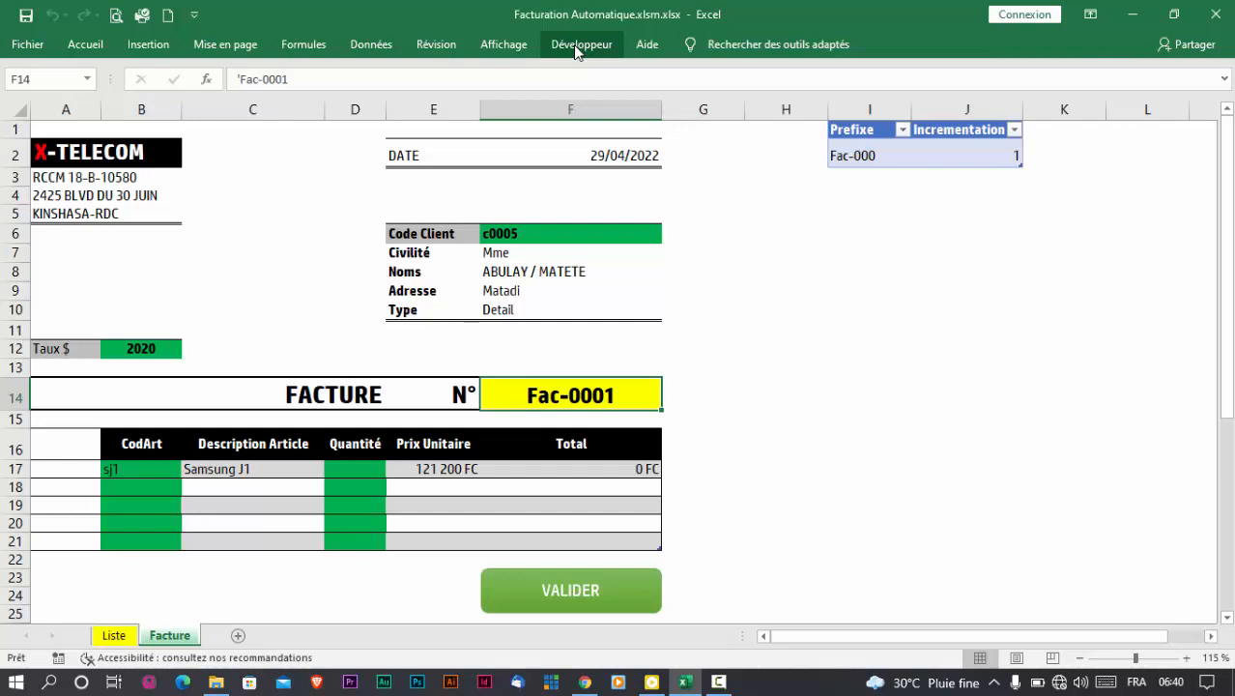
Disable the Développeur tab in the ribbon customization options
{"action": "left_click", "coordinate": [33, 46]}
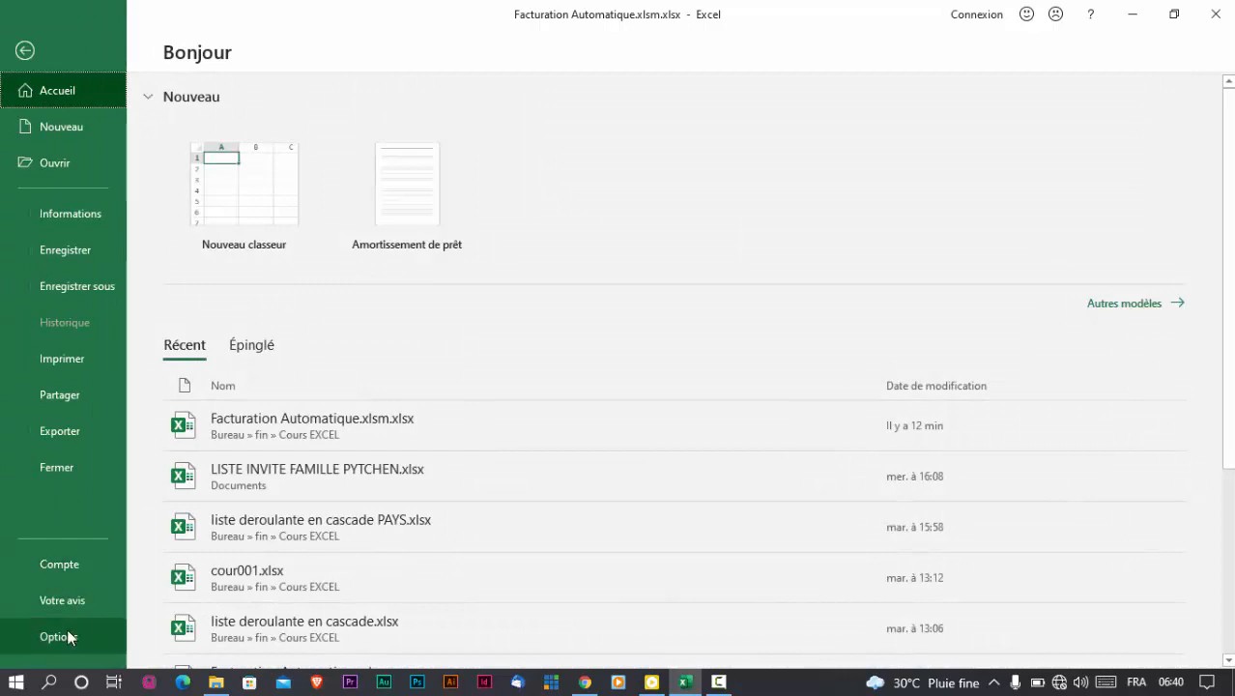
{"action": "left_click", "coordinate": [76, 635]}
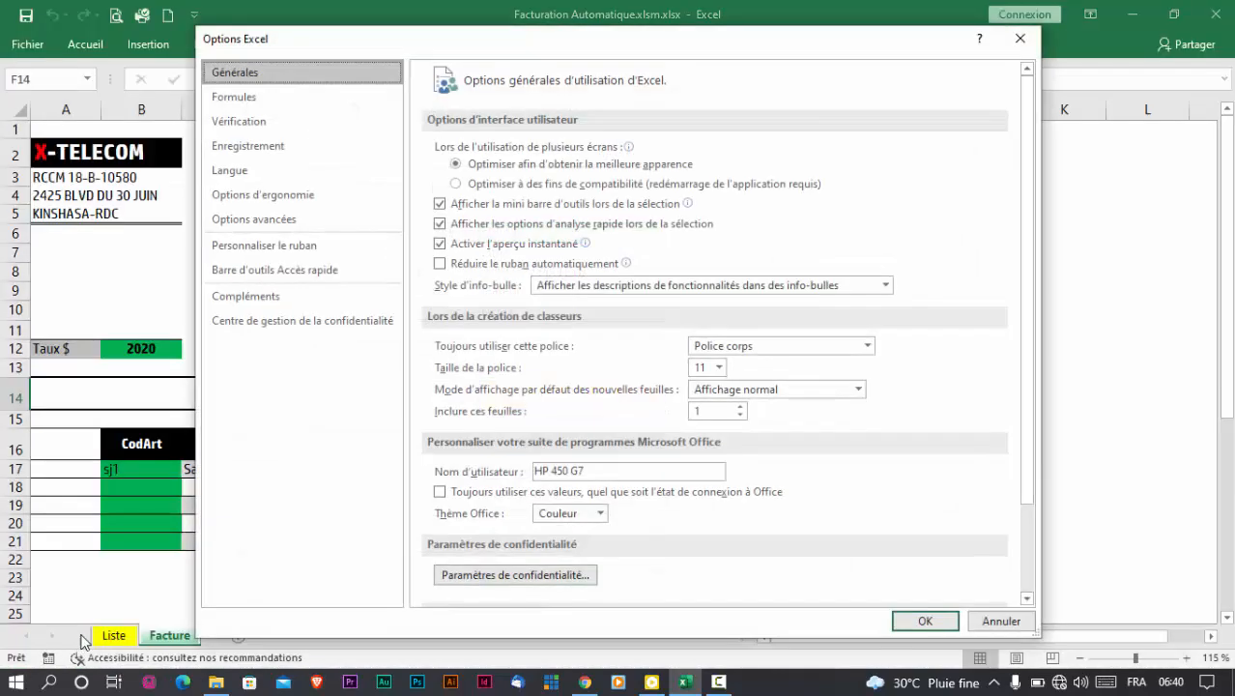
{"action": "left_click", "coordinate": [277, 248]}
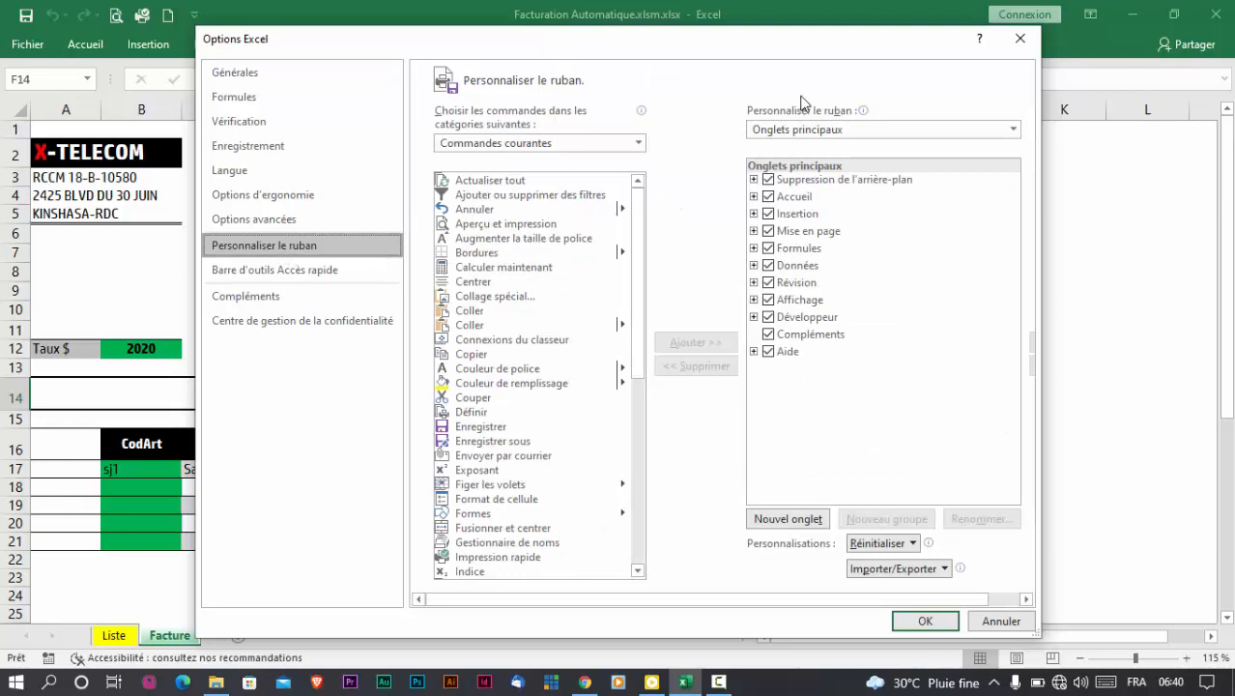
{"action": "left_click", "coordinate": [768, 317]}
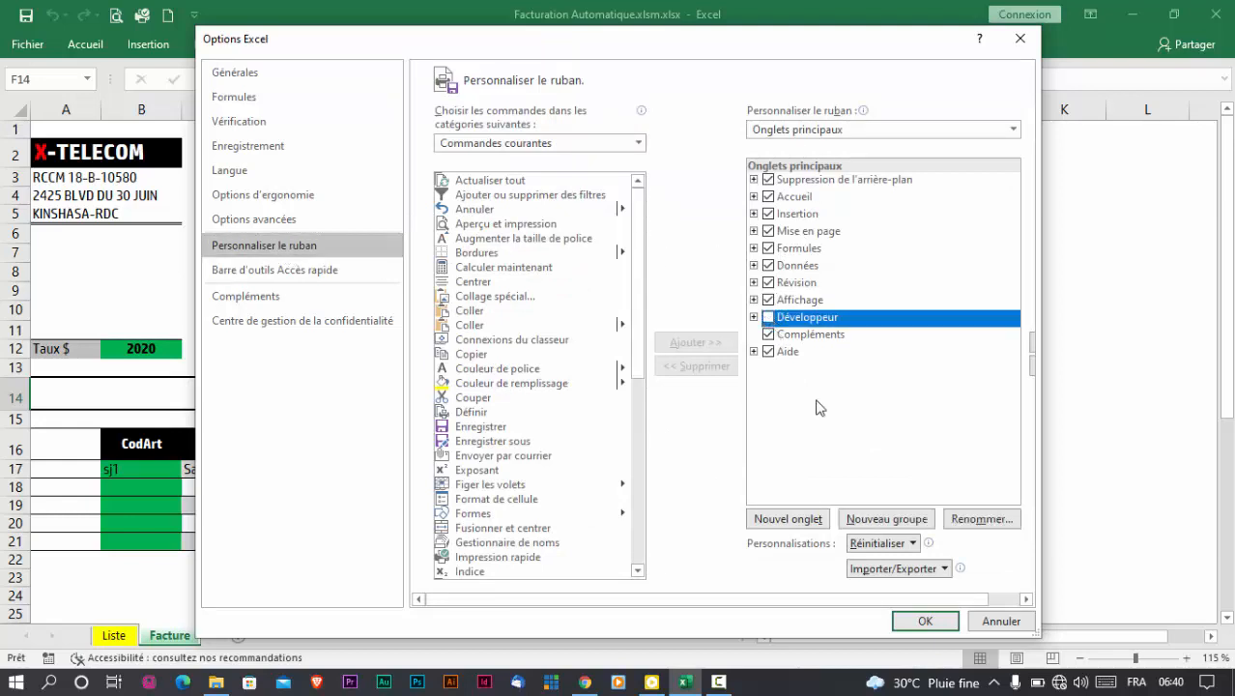
{"action": "left_click", "coordinate": [925, 620]}
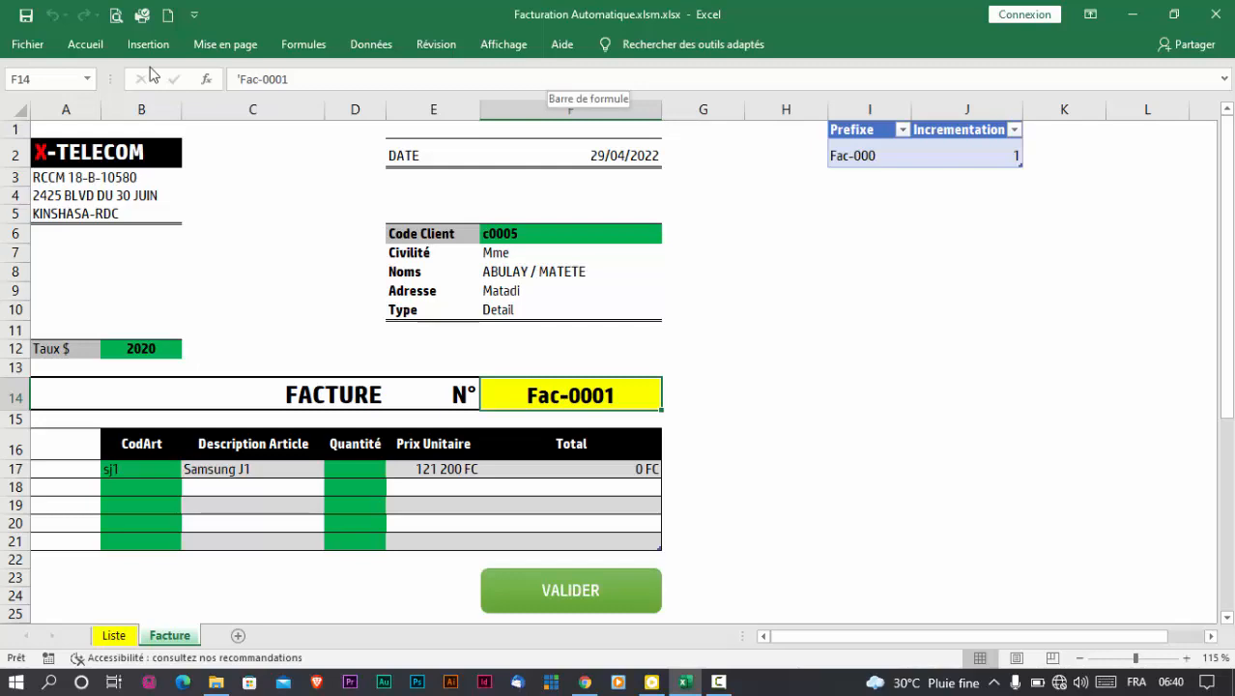
Enable the Développeur tab among the main tabs in the ribbon customization options
{"action": "left_click", "coordinate": [36, 50]}
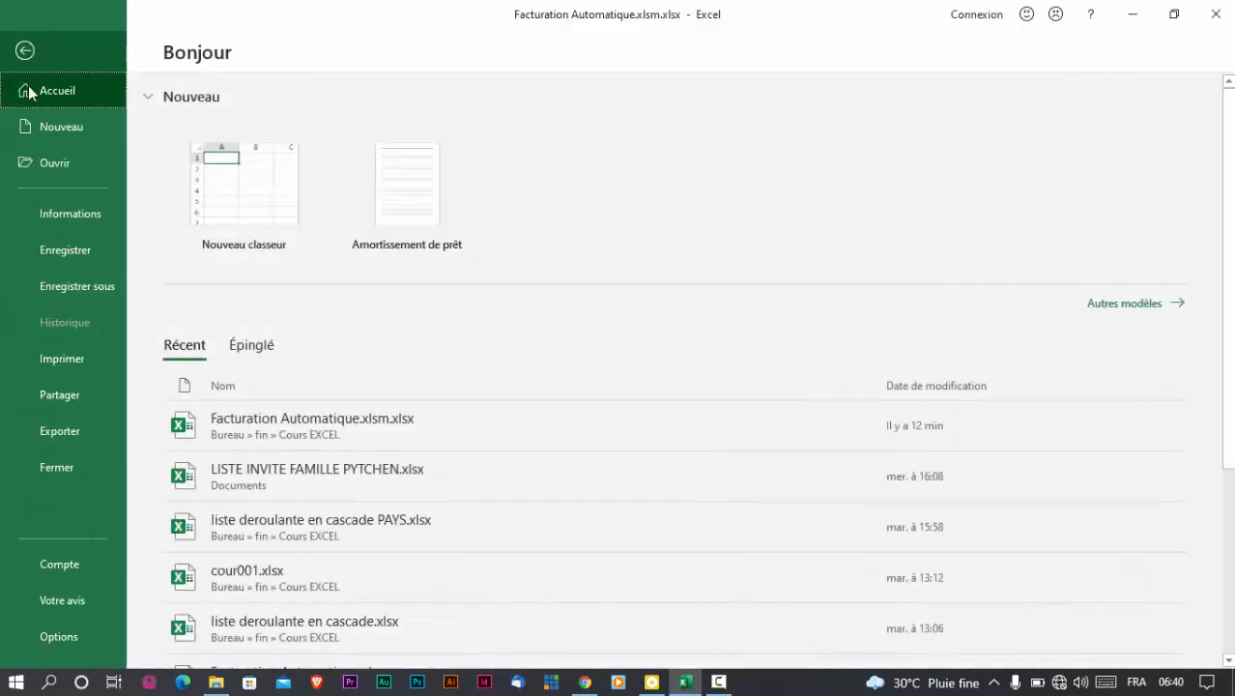
{"action": "left_click", "coordinate": [73, 633]}
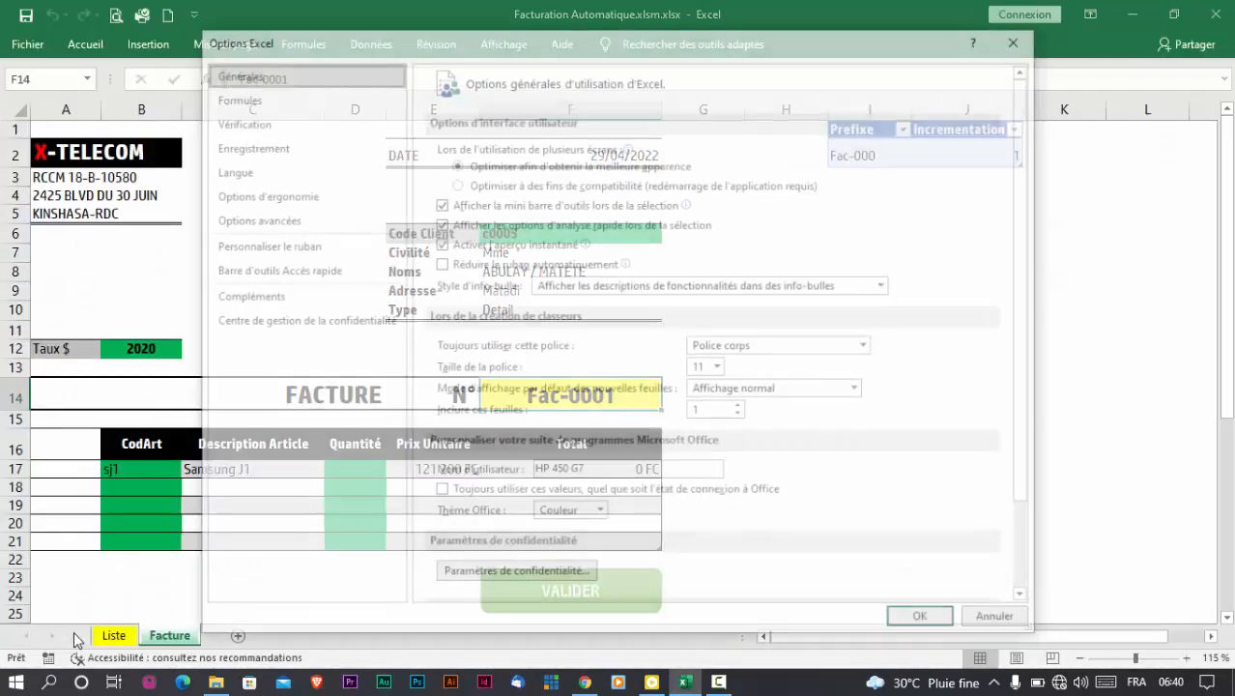
{"action": "left_click", "coordinate": [289, 245]}
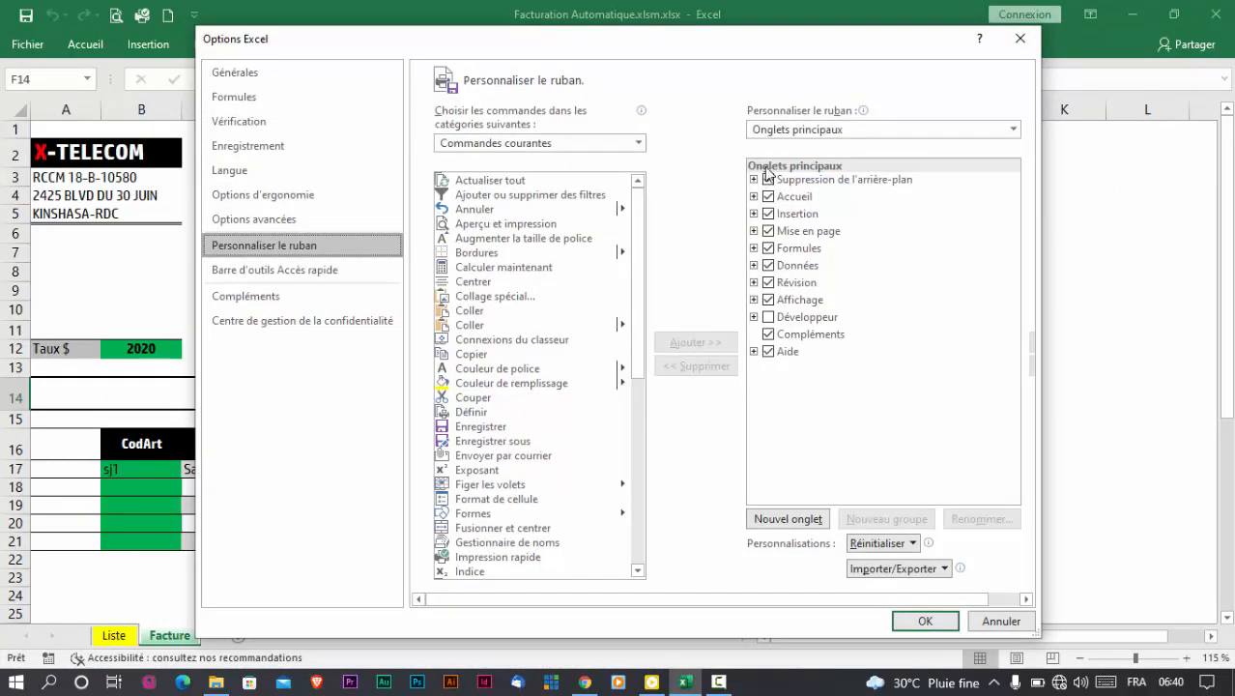
{"action": "left_click", "coordinate": [768, 317]}
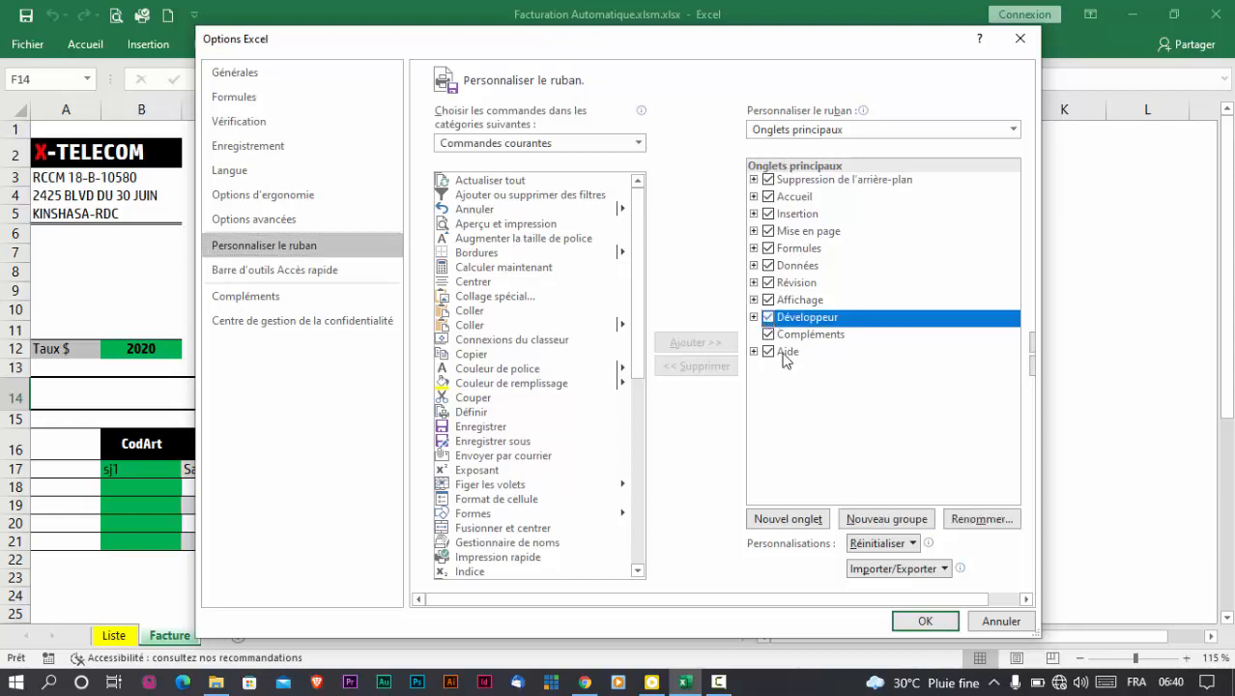
{"action": "left_click", "coordinate": [928, 622]}
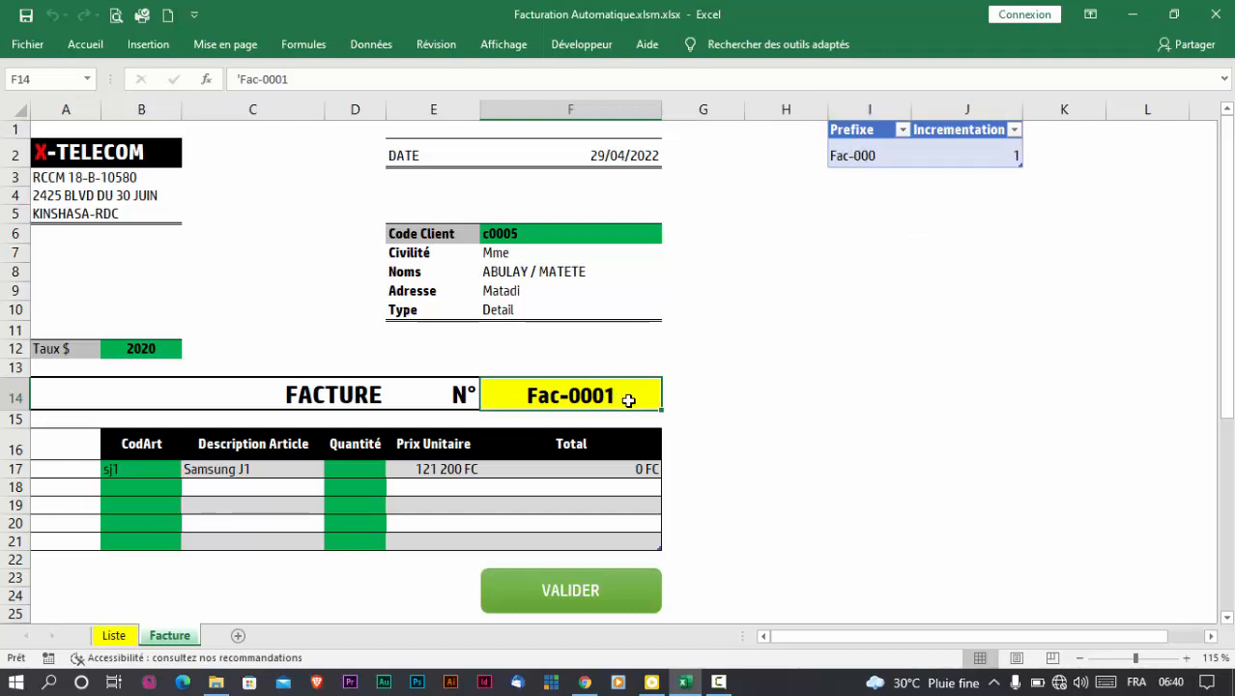
{"action": "left_click", "coordinate": [953, 154]}
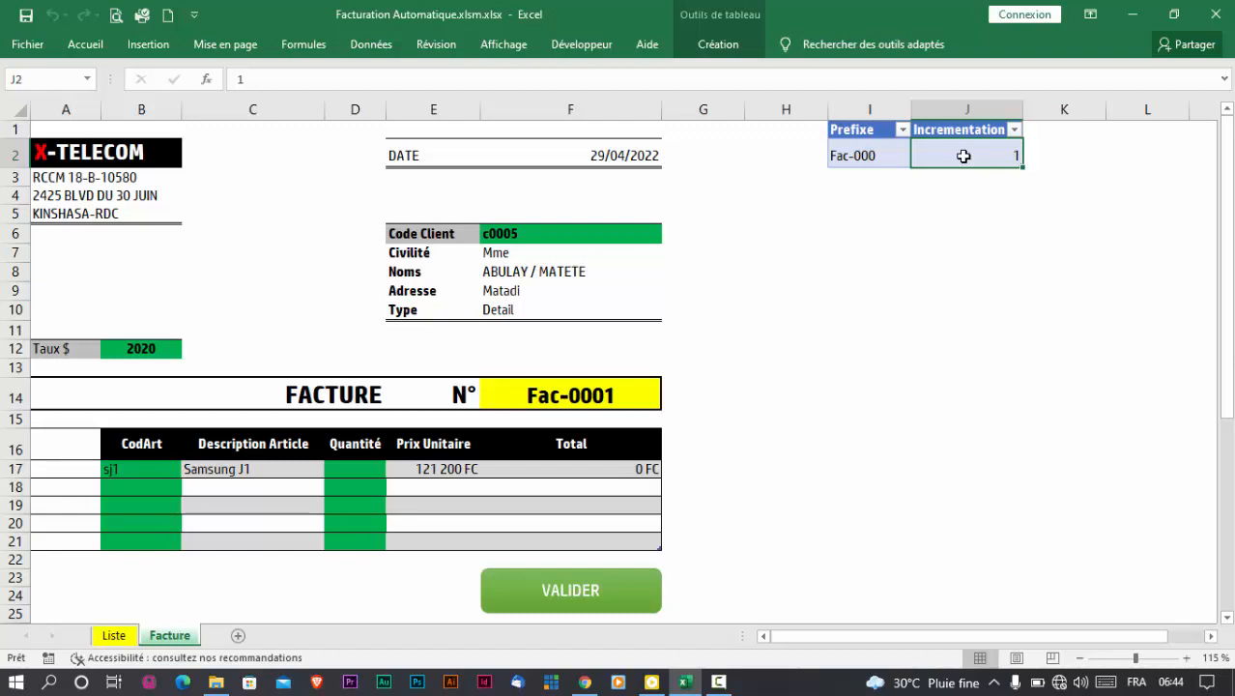
{"action": "left_click", "coordinate": [975, 236]}
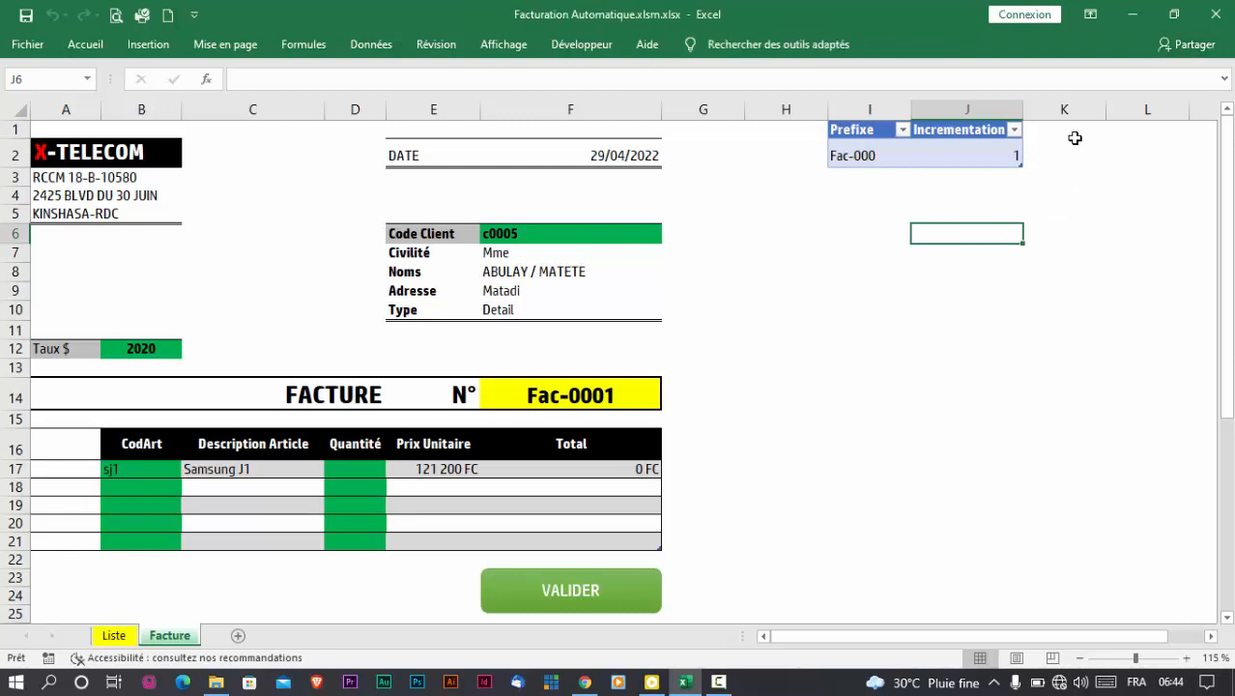
{"action": "left_click", "coordinate": [1071, 129]}
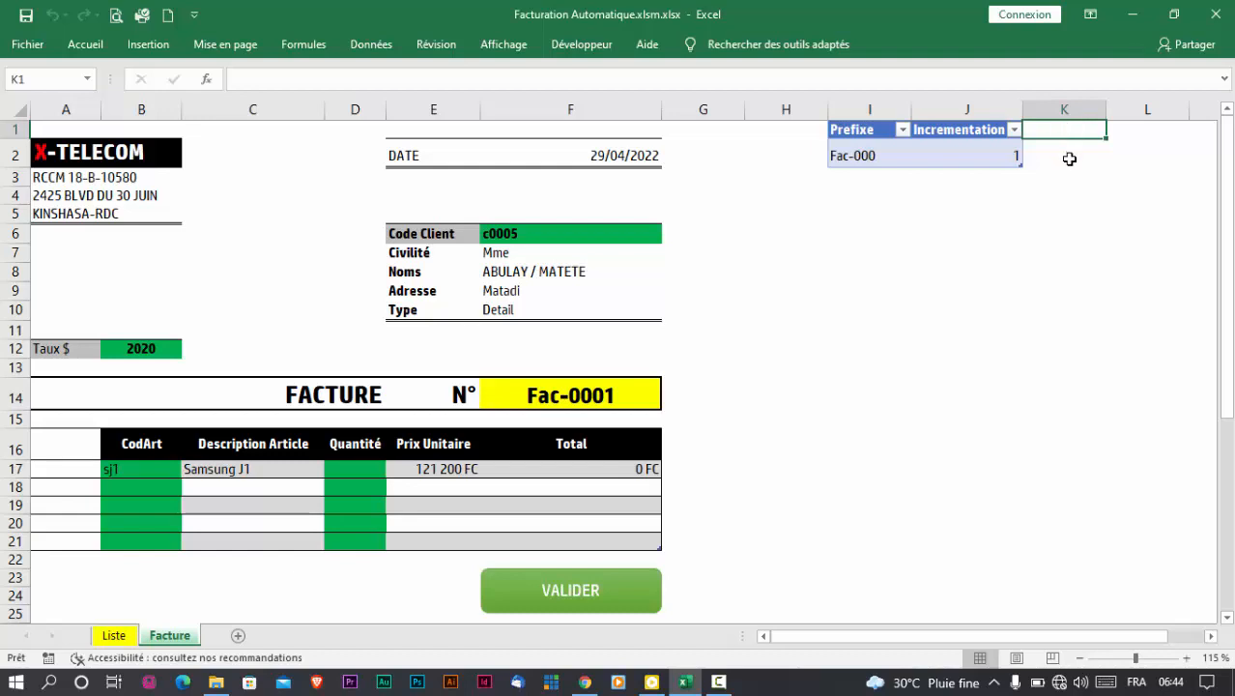
{"action": "left_click", "coordinate": [1071, 203]}
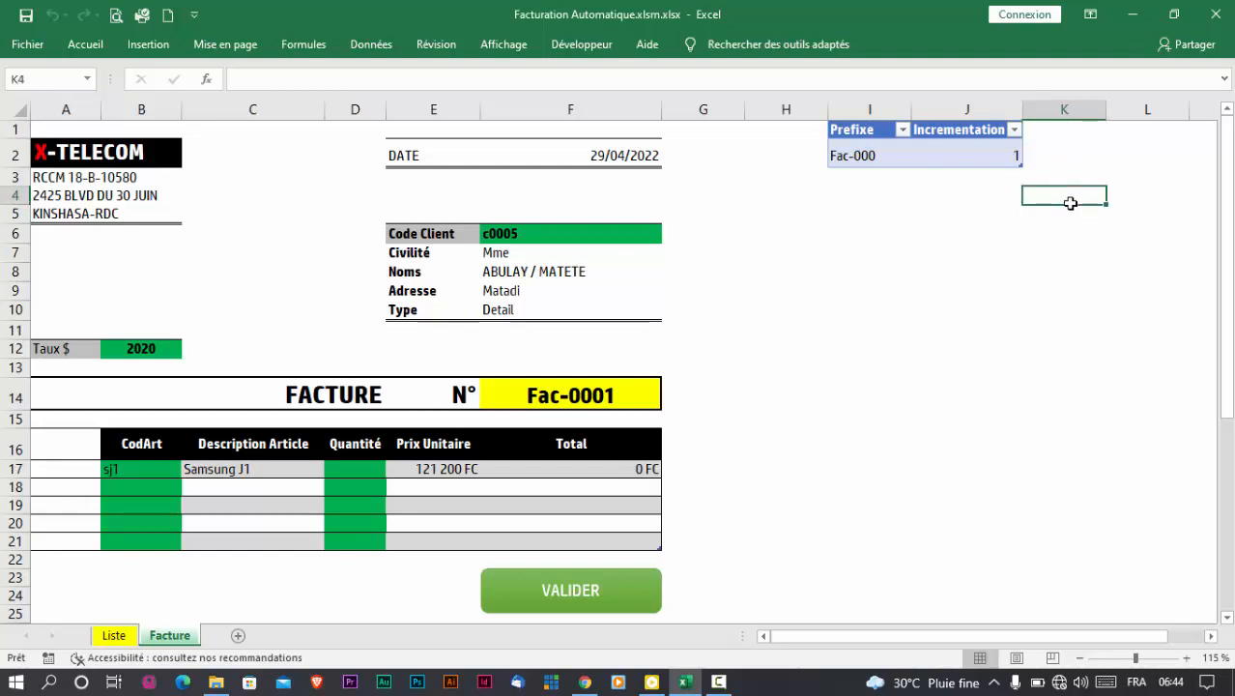
{"action": "left_click", "coordinate": [968, 155]}
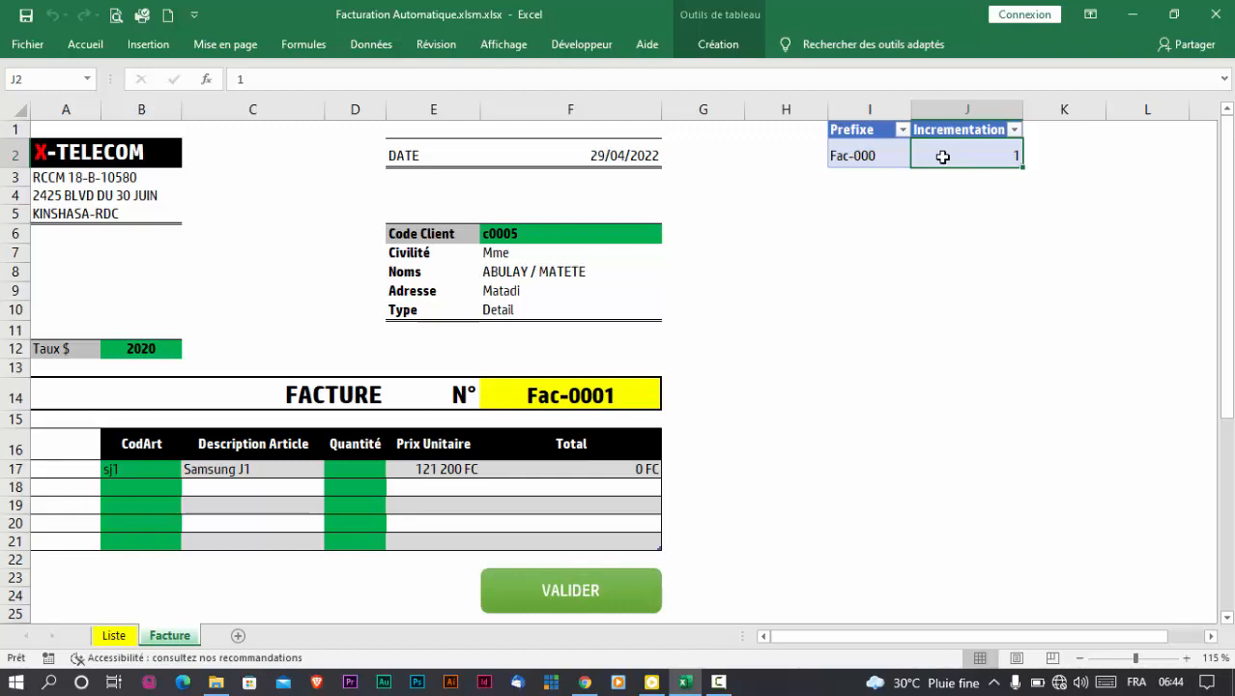
Open the Visual Basic editor and insert a new module into the invoice workbook's VBAProject
{"action": "left_click", "coordinate": [584, 46]}
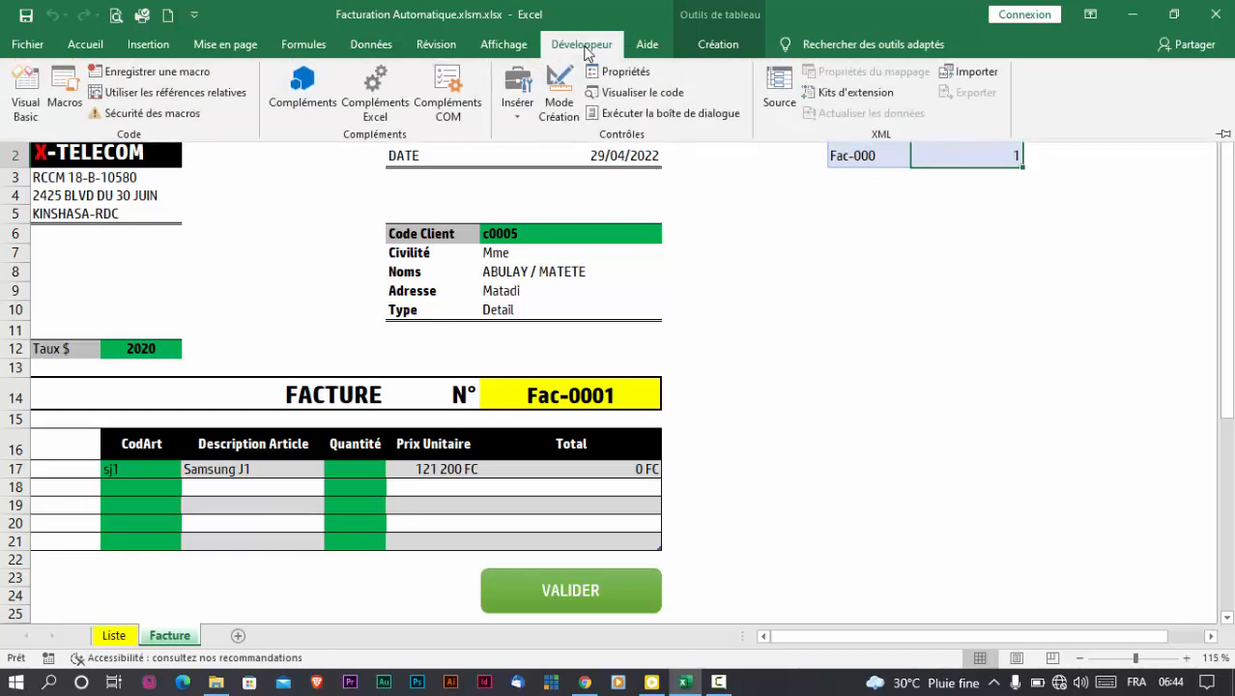
{"action": "left_click", "coordinate": [33, 86]}
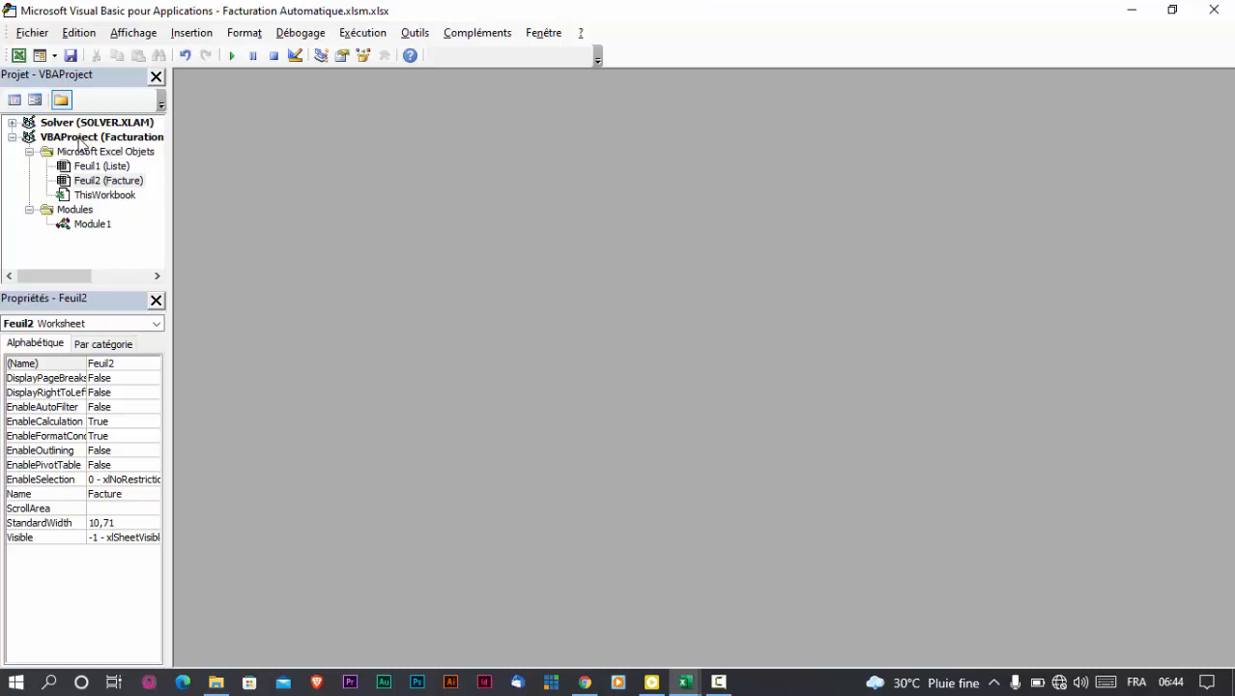
{"action": "left_click", "coordinate": [81, 139]}
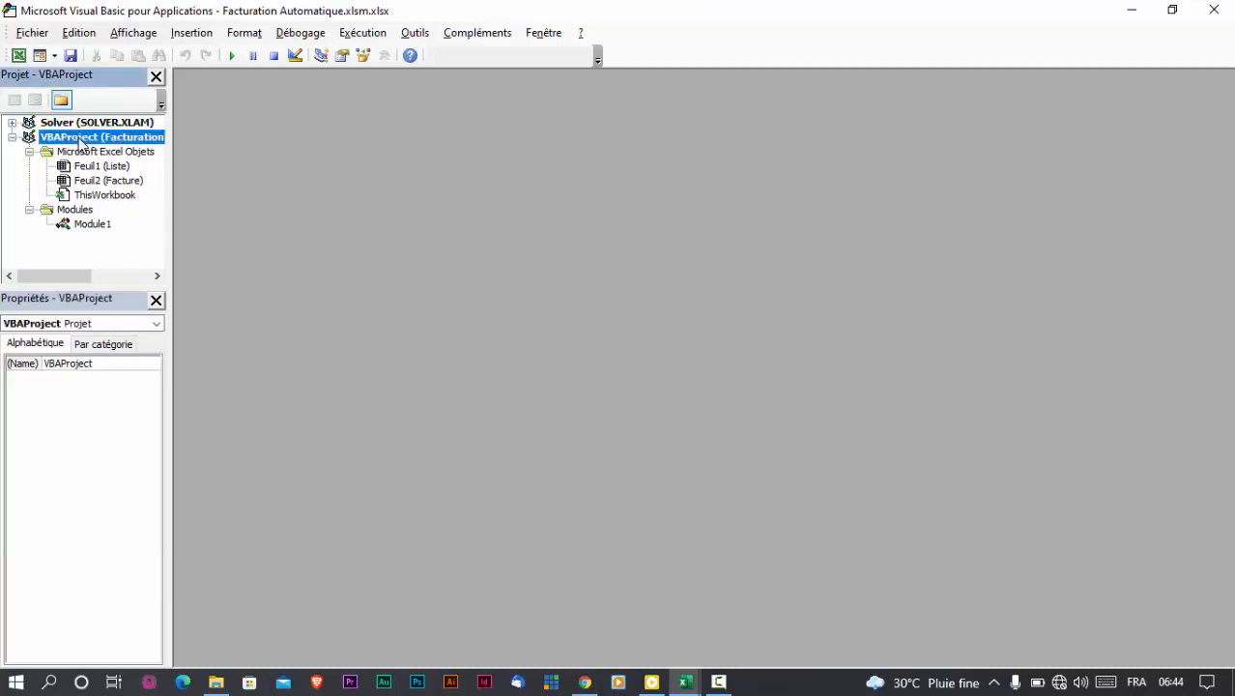
{"action": "right_click", "coordinate": [82, 142]}
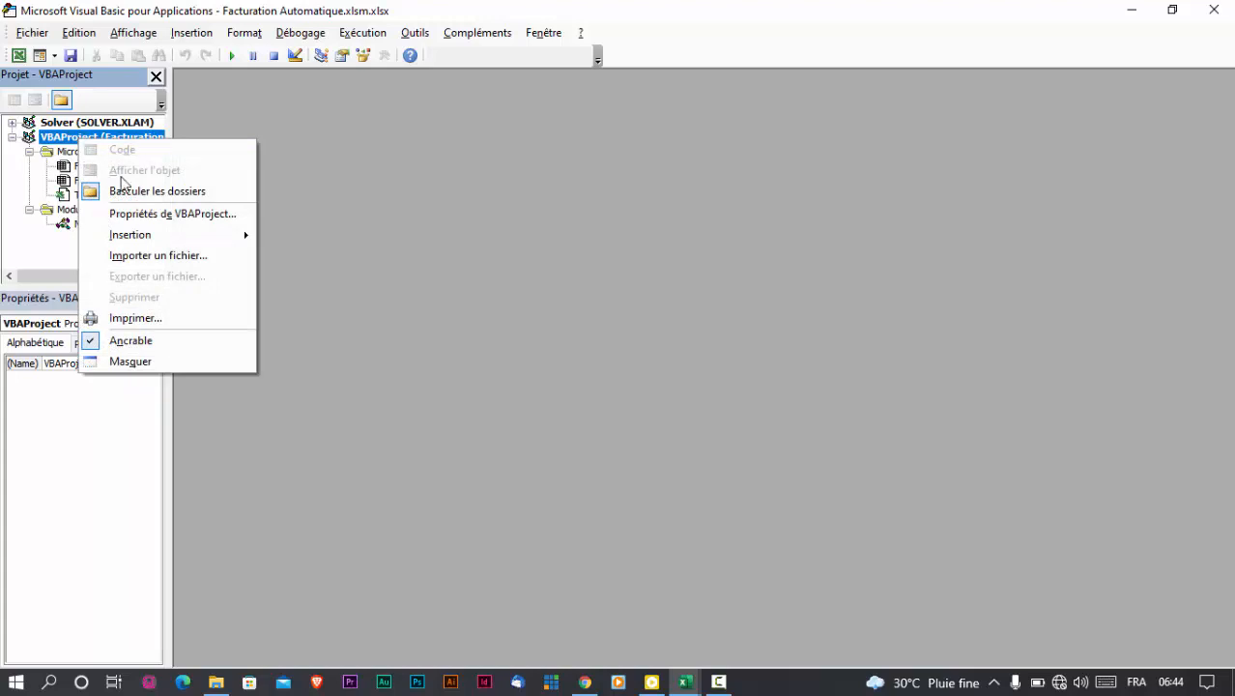
{"action": "mouse_move", "coordinate": [187, 235]}
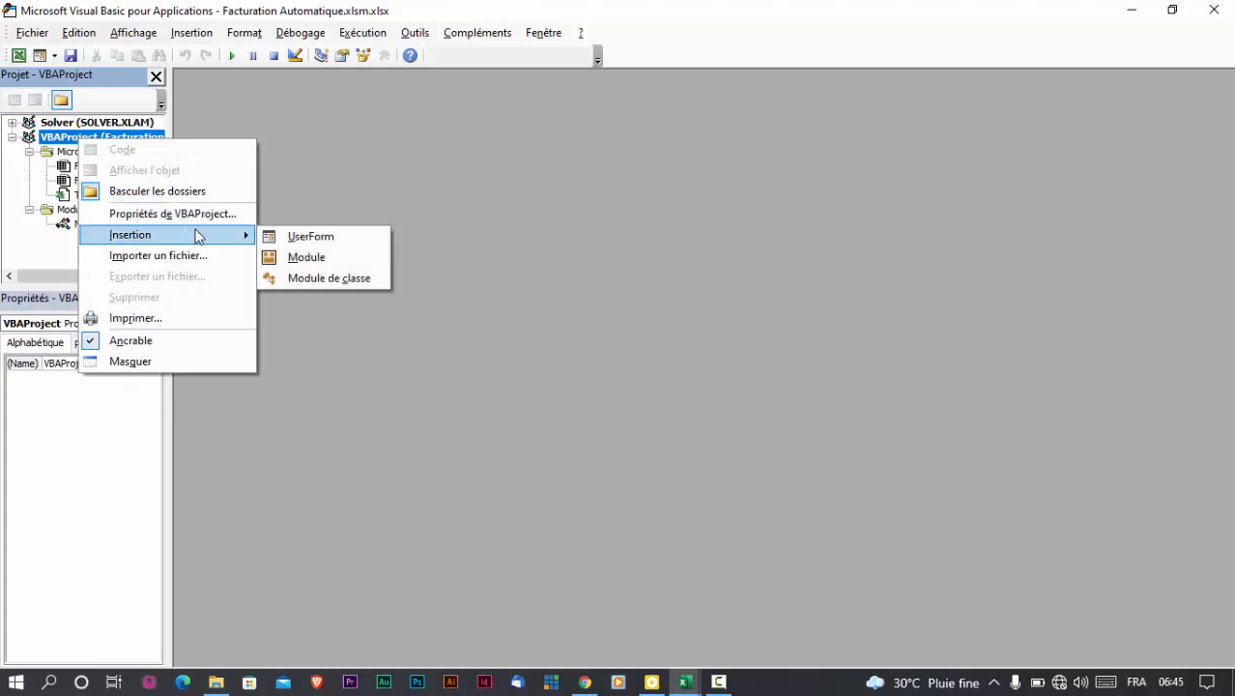
{"action": "left_click", "coordinate": [329, 260]}
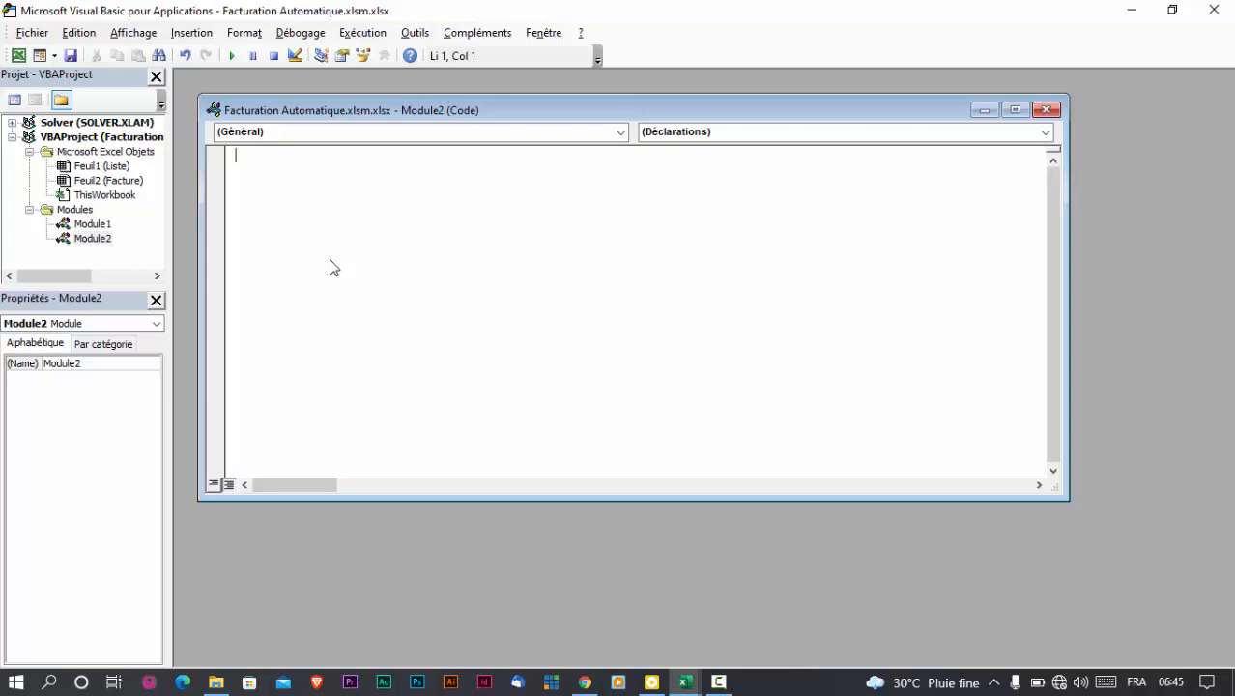
Declare a procedure named facauto in the new module
{"action": "type", "text": "sub"}
{"action": "type", "text": "facauto"}
{"action": "key", "text": "Return"}
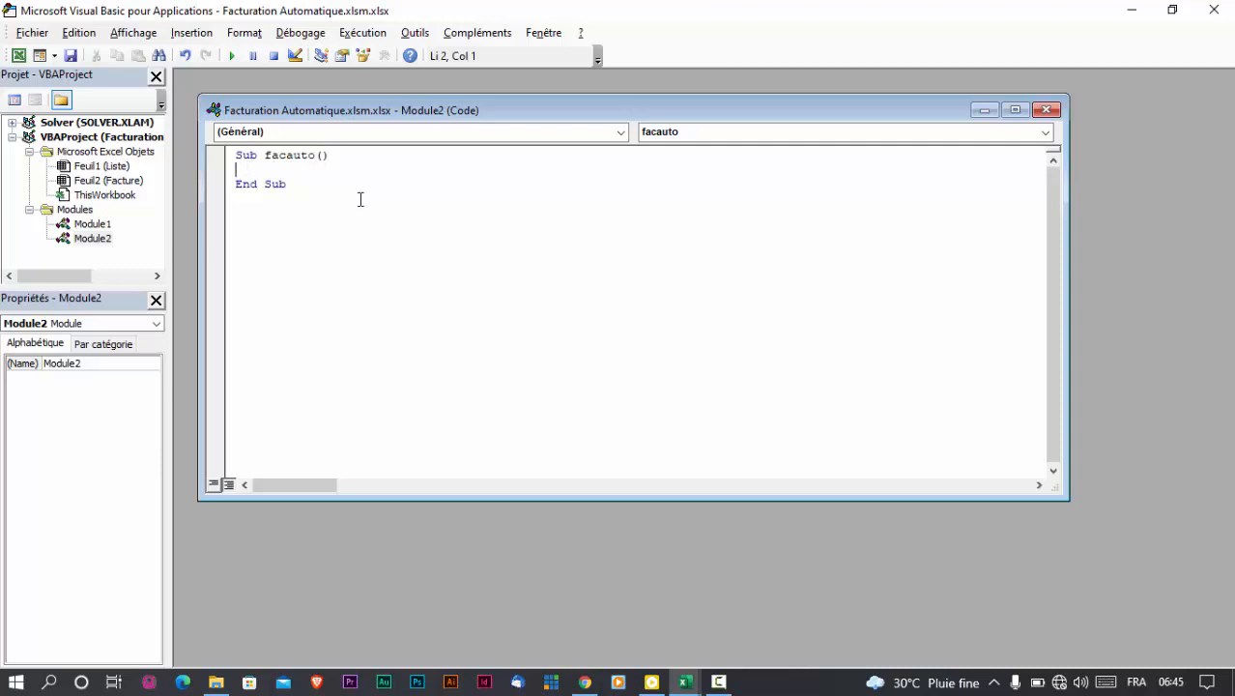
Write the line Cells(2, 10) = Cells(2, 10) + 1 in the facauto procedure to increment cell J2
{"action": "type", "text": "cells ("}
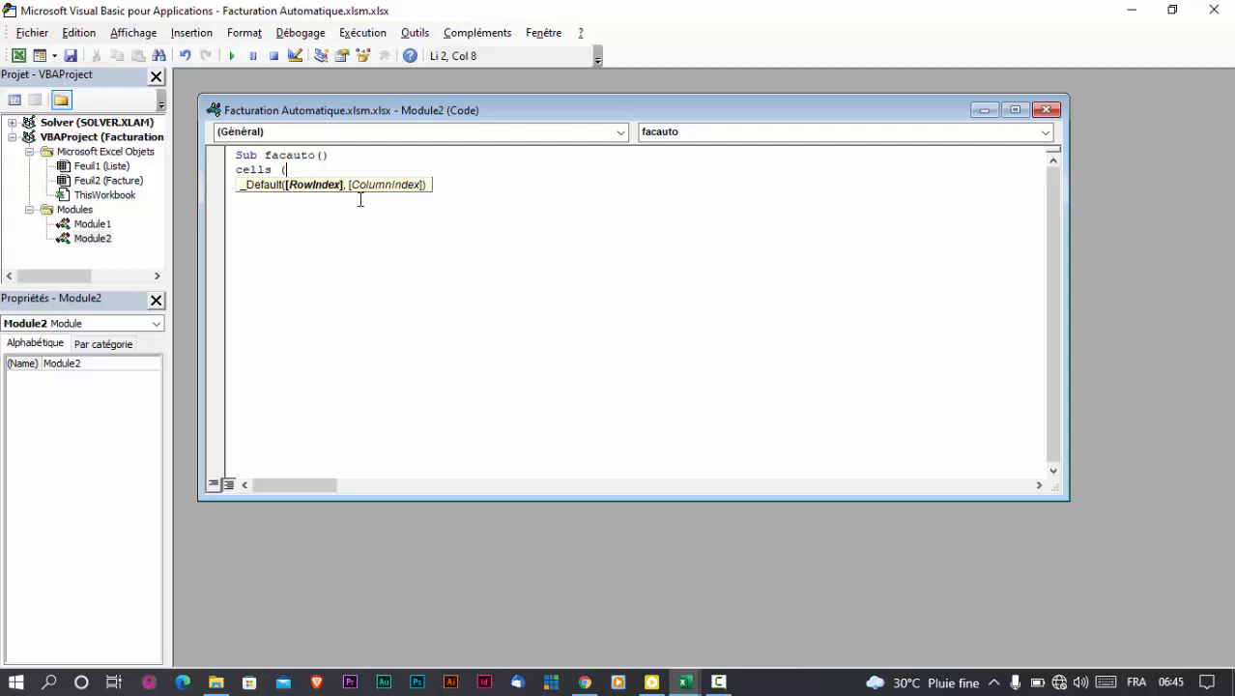
{"action": "type", "text": "2,"}
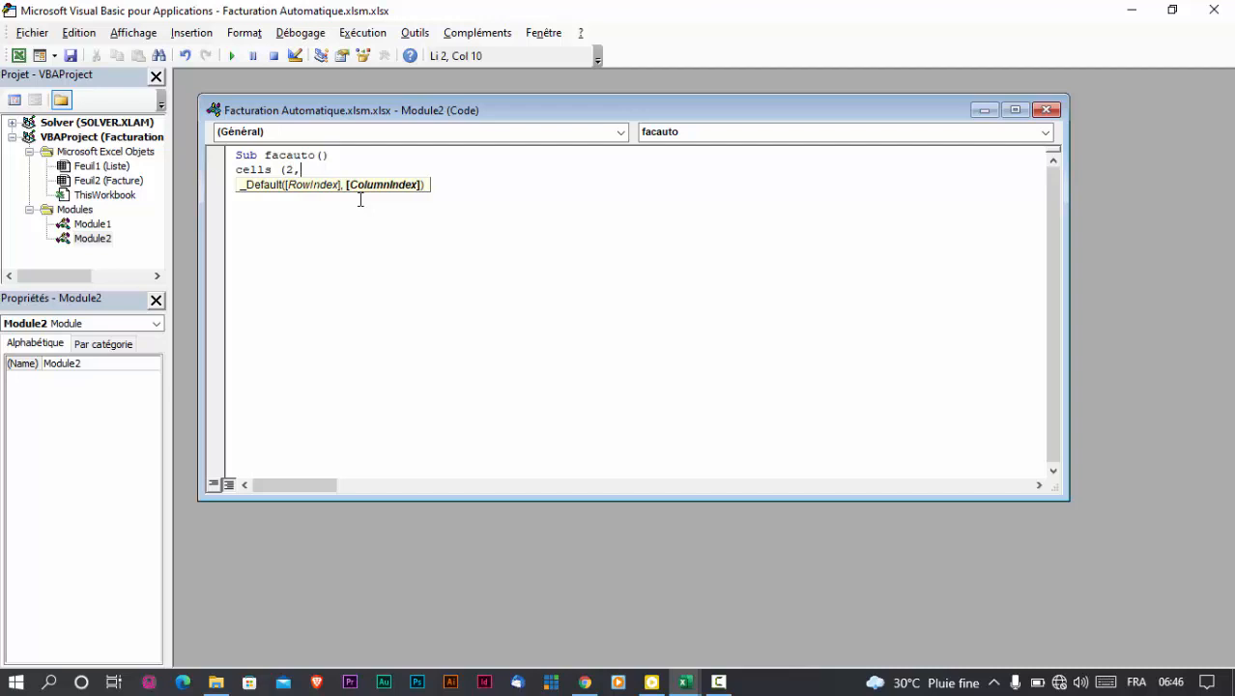
{"action": "type", "text": "10)"}
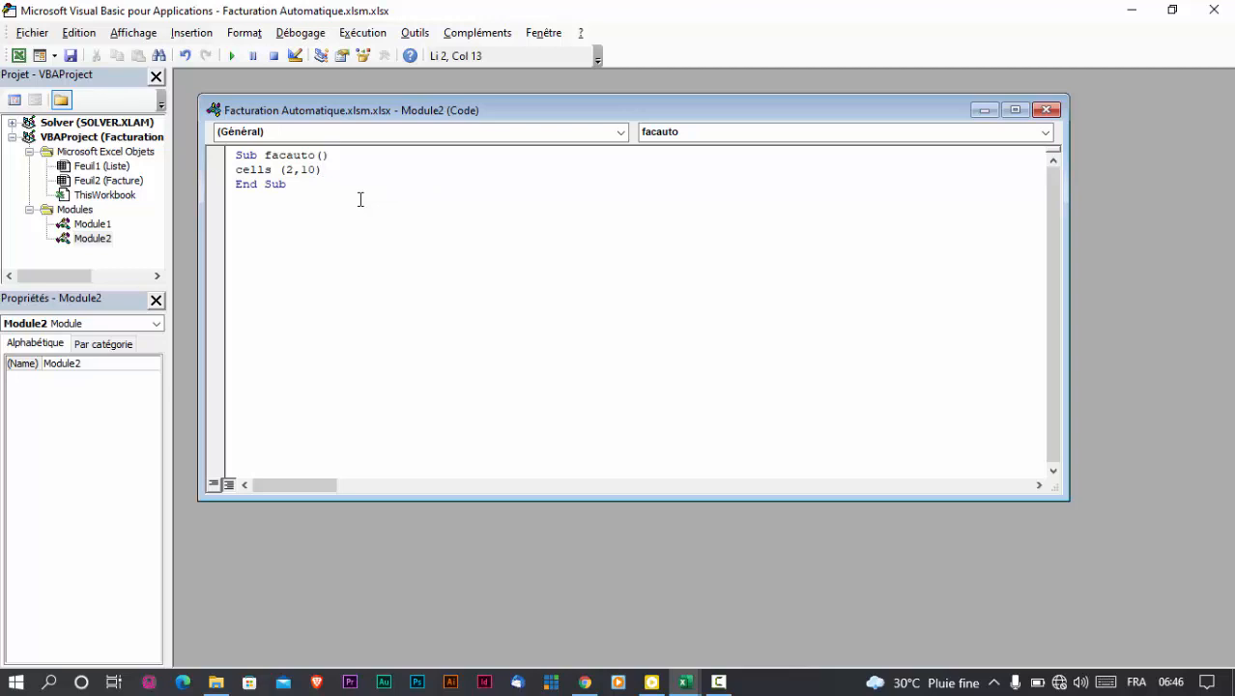
{"action": "type", "text": "= cells ("}
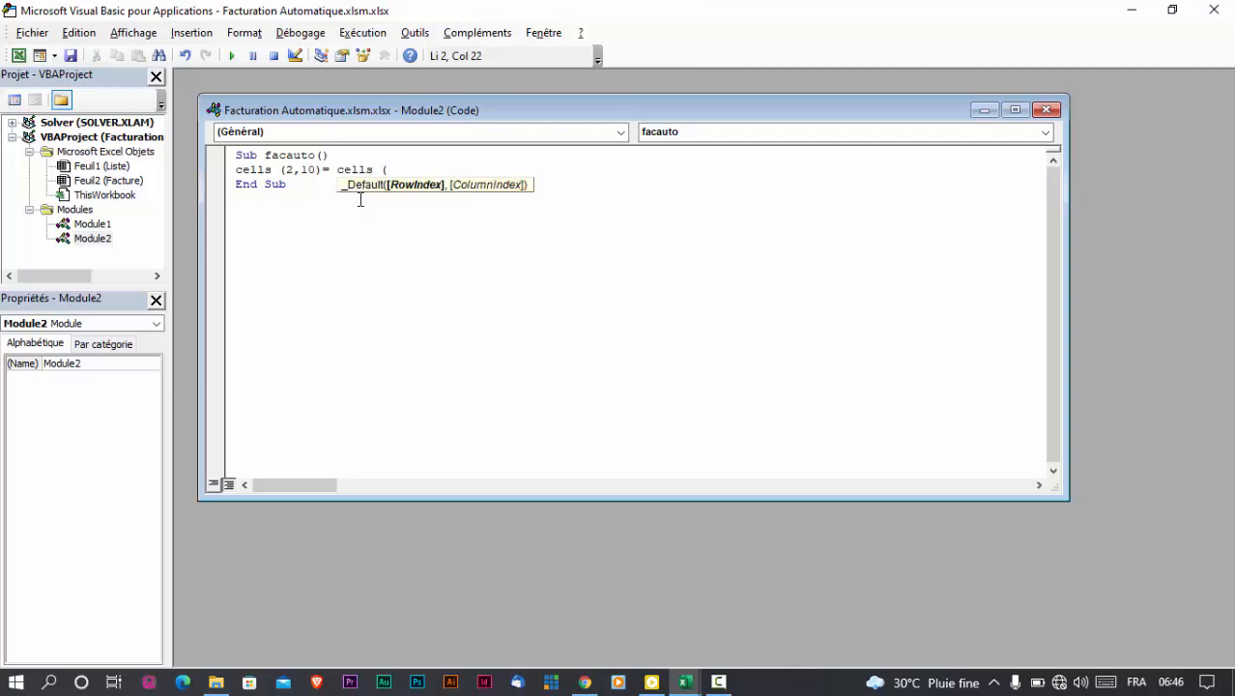
{"action": "type", "text": "2,"}
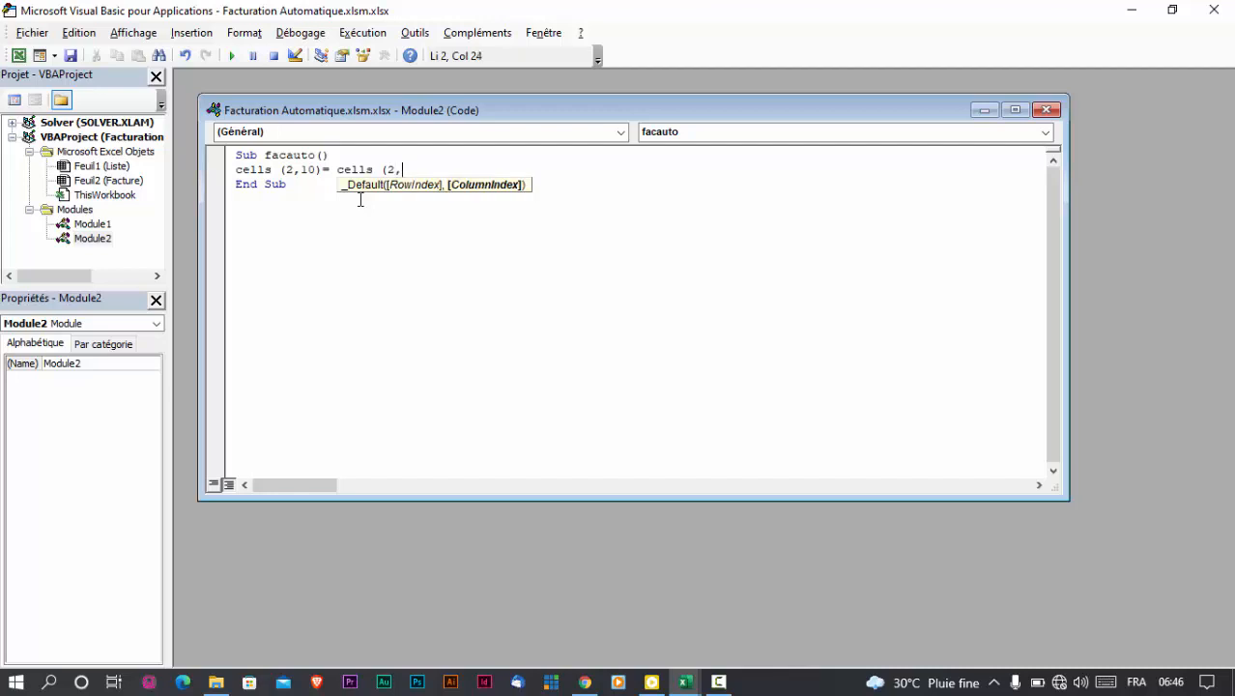
{"action": "type", "text": "10"}
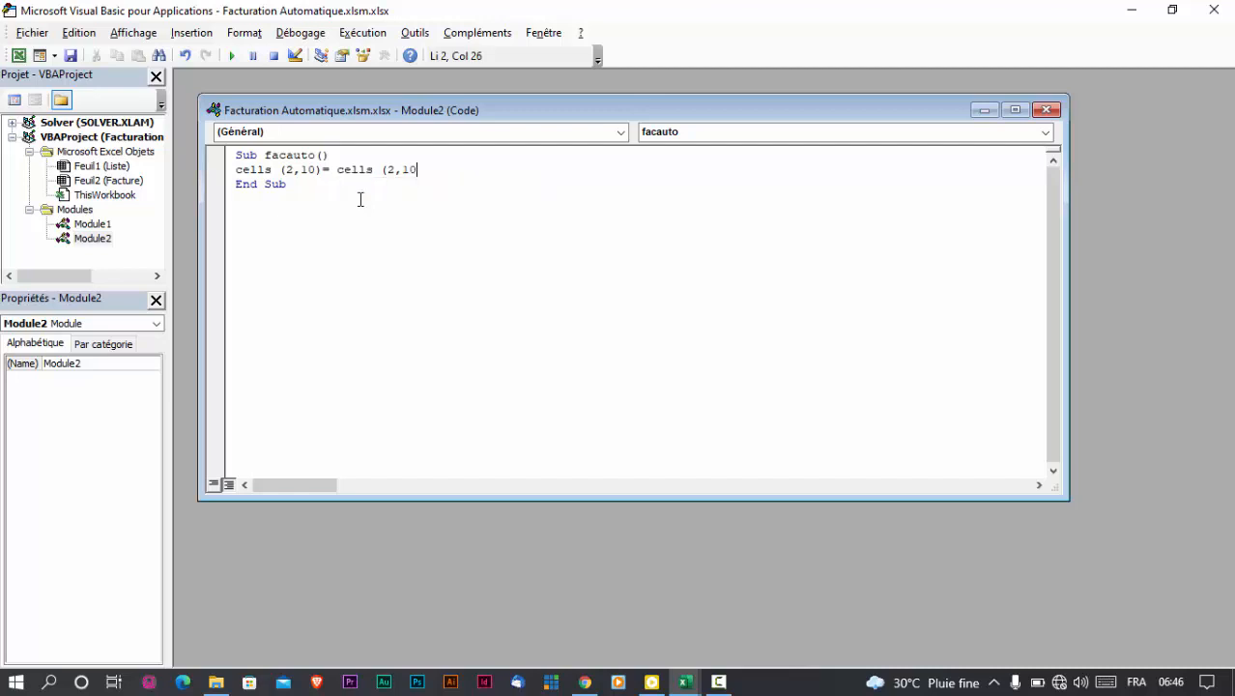
{"action": "type", "text": ")+1"}
{"action": "key", "text": "Return"}
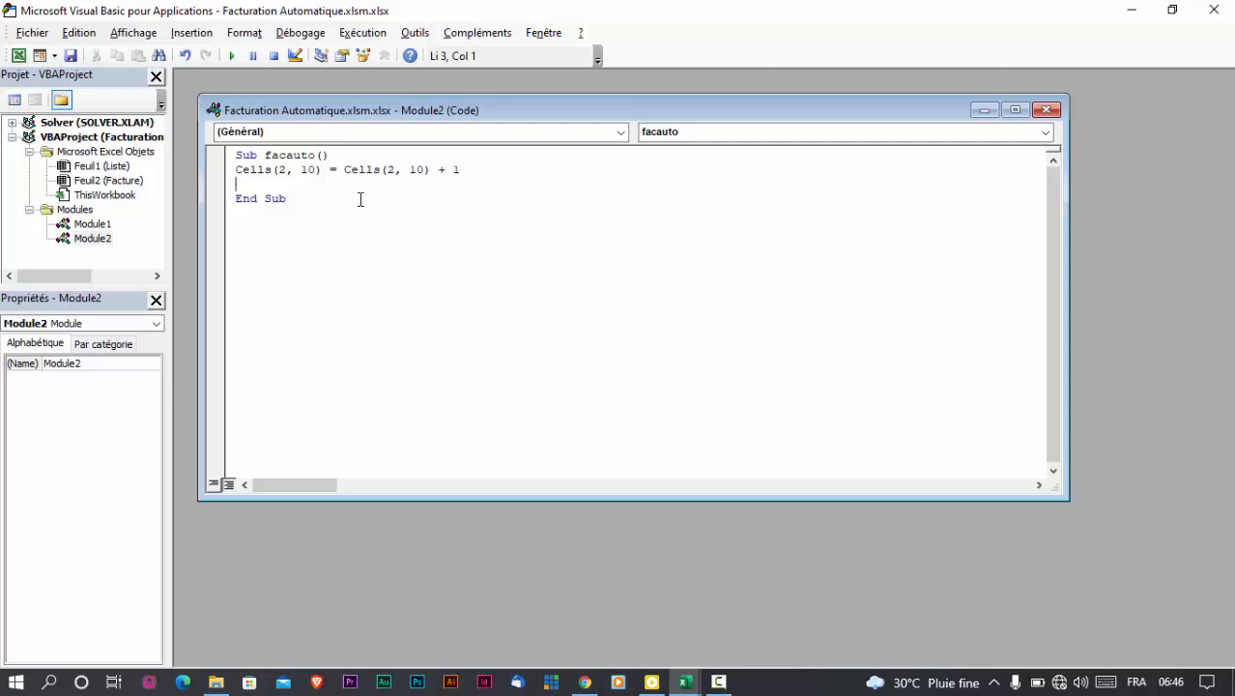
Run the facauto macro twice, checking the Incrementation cell J2 on the Facture sheet after each run
{"action": "left_click", "coordinate": [233, 56]}
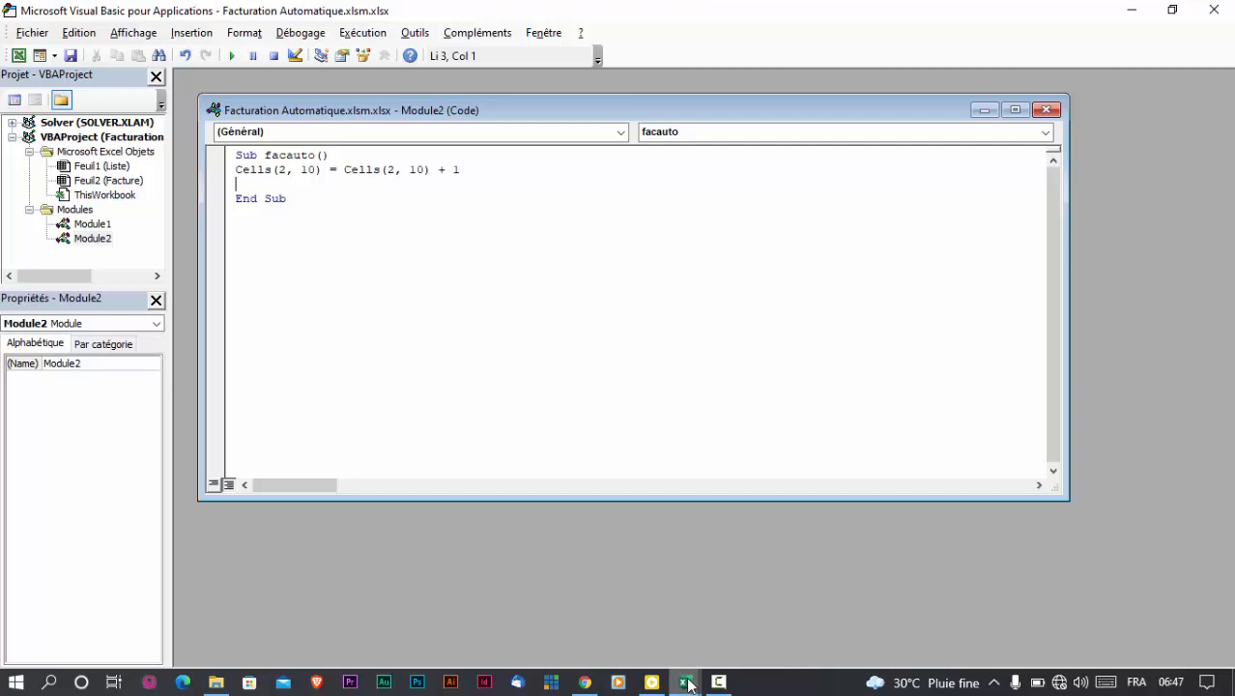
{"action": "mouse_move", "coordinate": [684, 681]}
{"action": "left_click", "coordinate": [636, 630]}
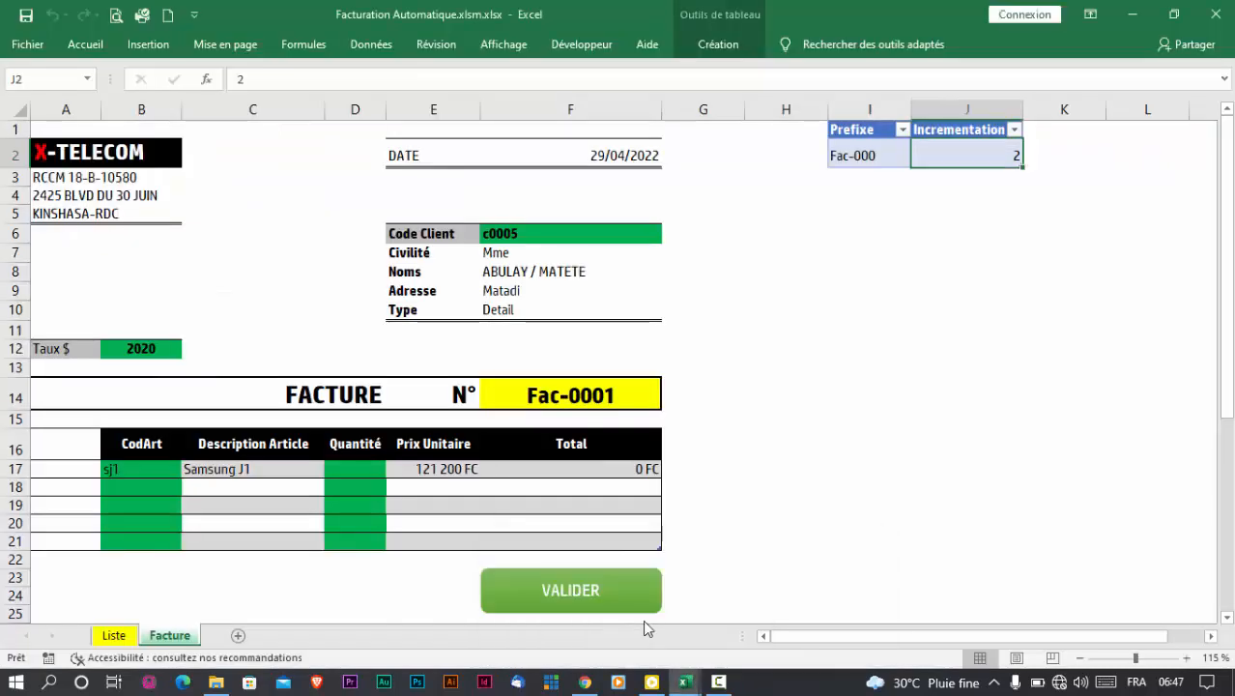
{"action": "left_click", "coordinate": [980, 158]}
{"action": "mouse_move", "coordinate": [701, 684]}
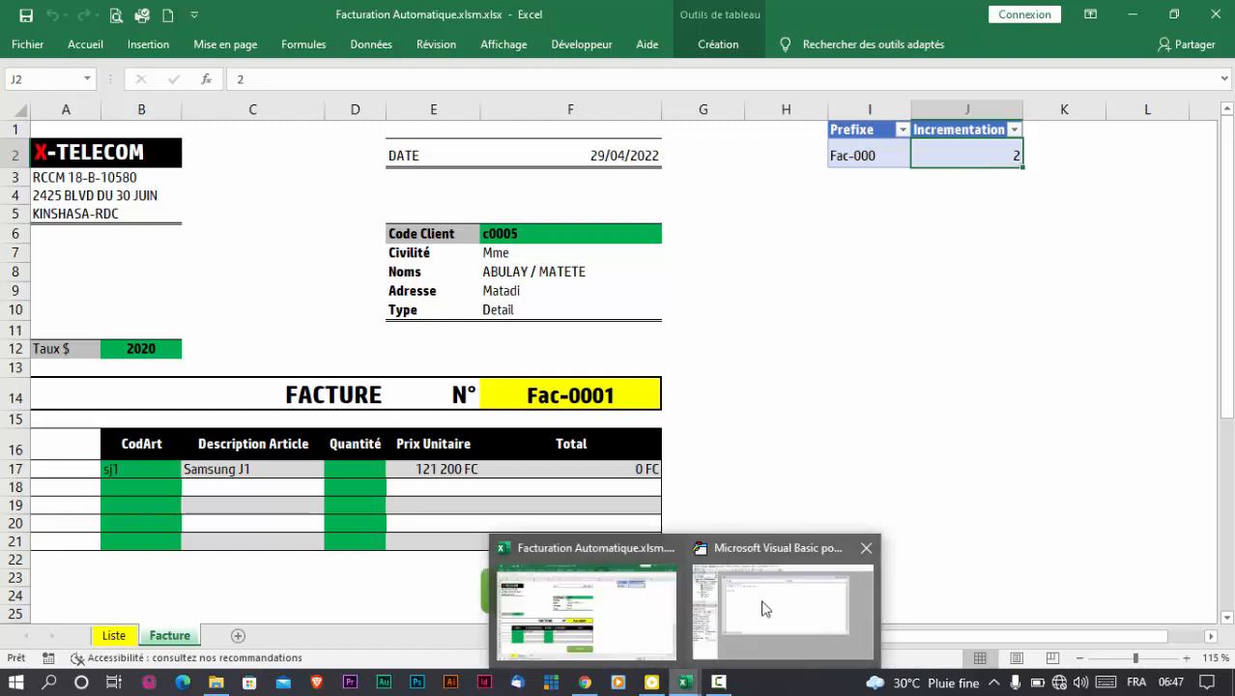
{"action": "left_click", "coordinate": [866, 592]}
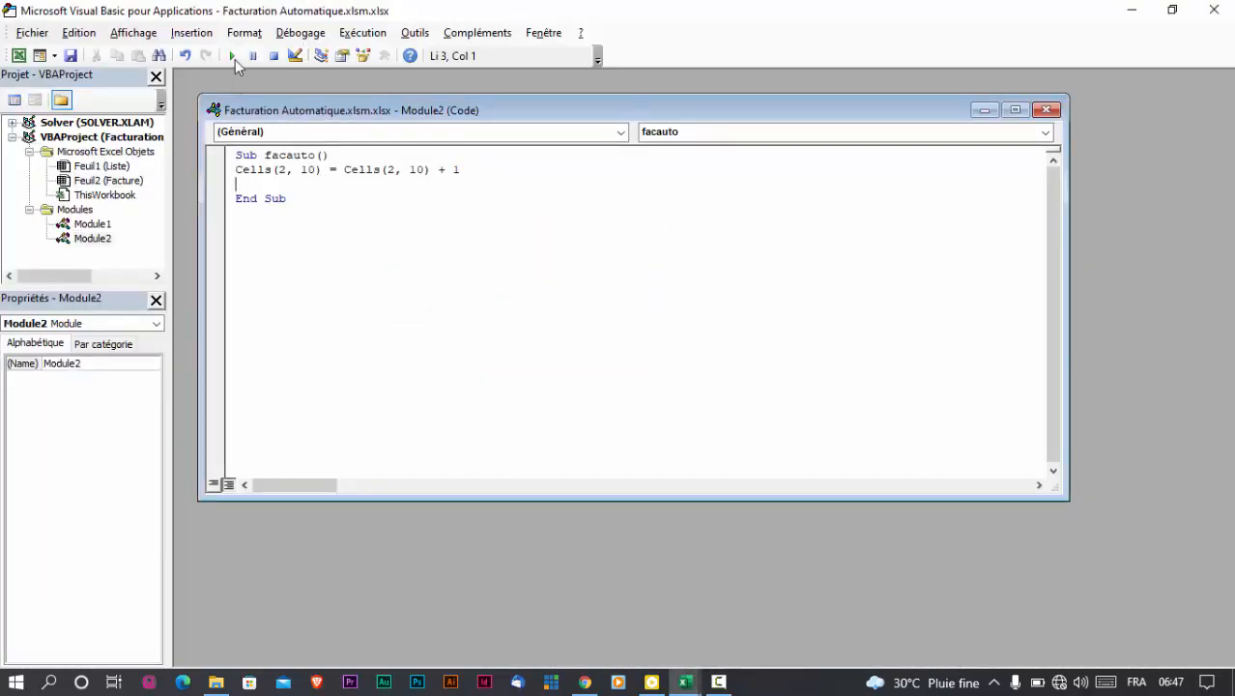
{"action": "left_click", "coordinate": [233, 56]}
{"action": "mouse_move", "coordinate": [693, 682]}
{"action": "left_click", "coordinate": [658, 628]}
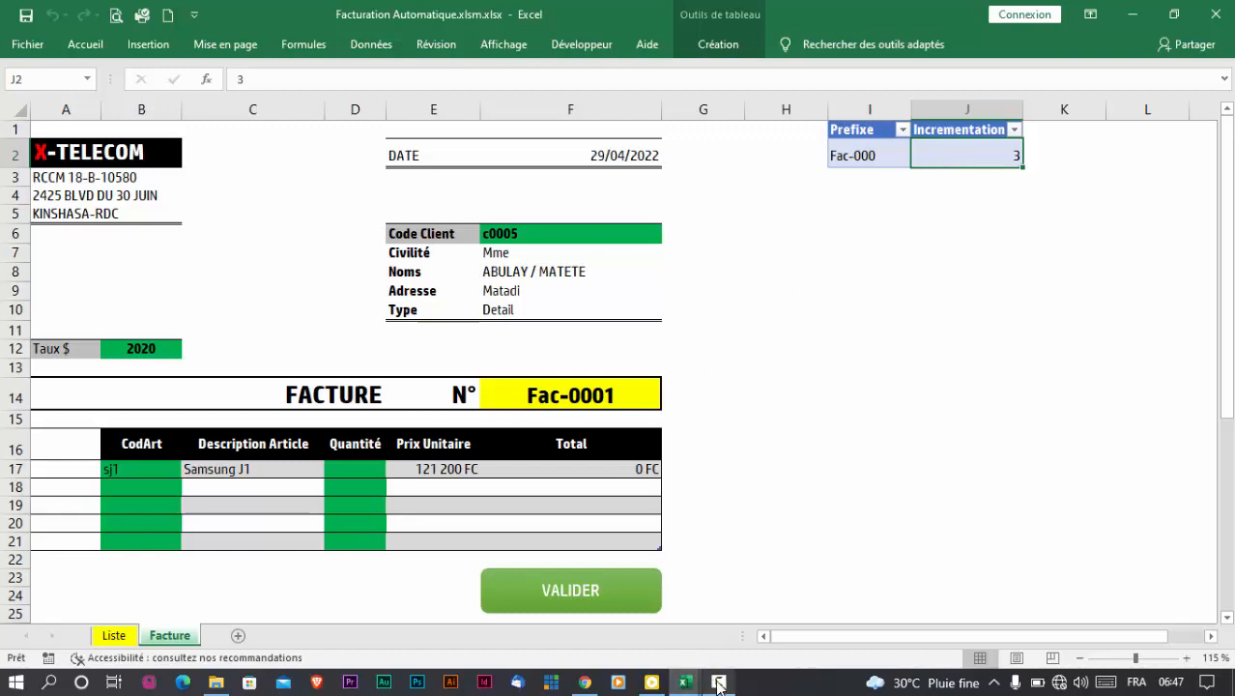
{"action": "mouse_move", "coordinate": [684, 682]}
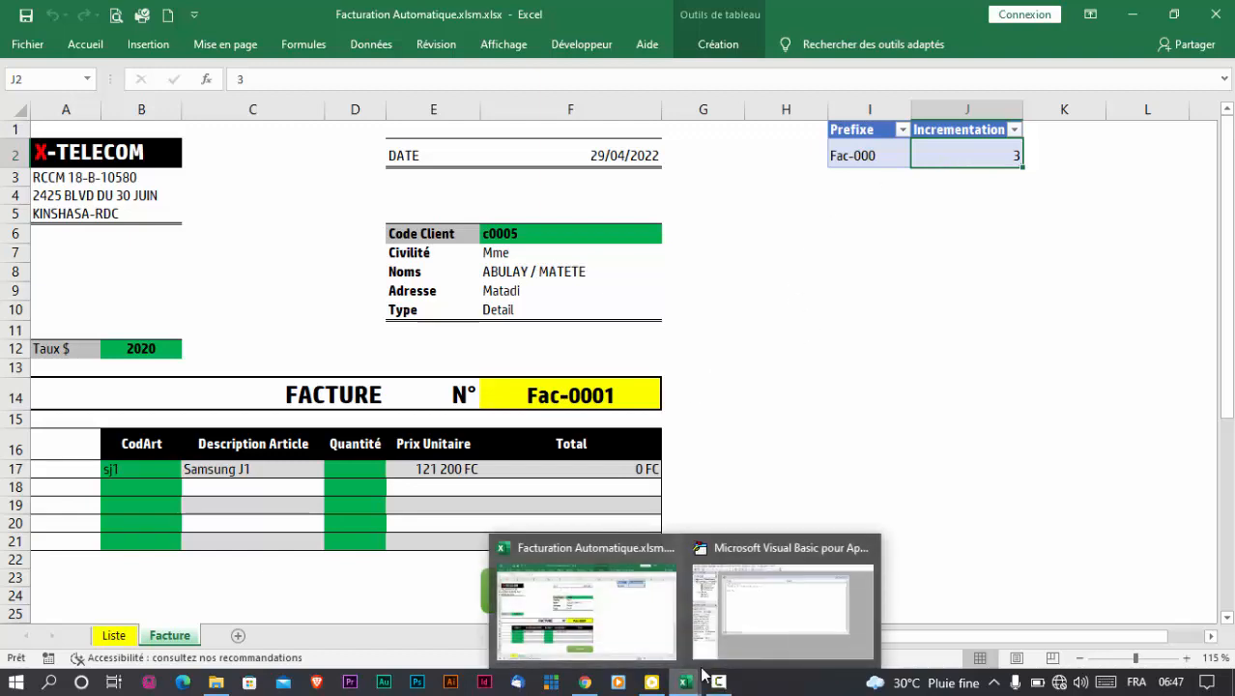
{"action": "left_click", "coordinate": [801, 613]}
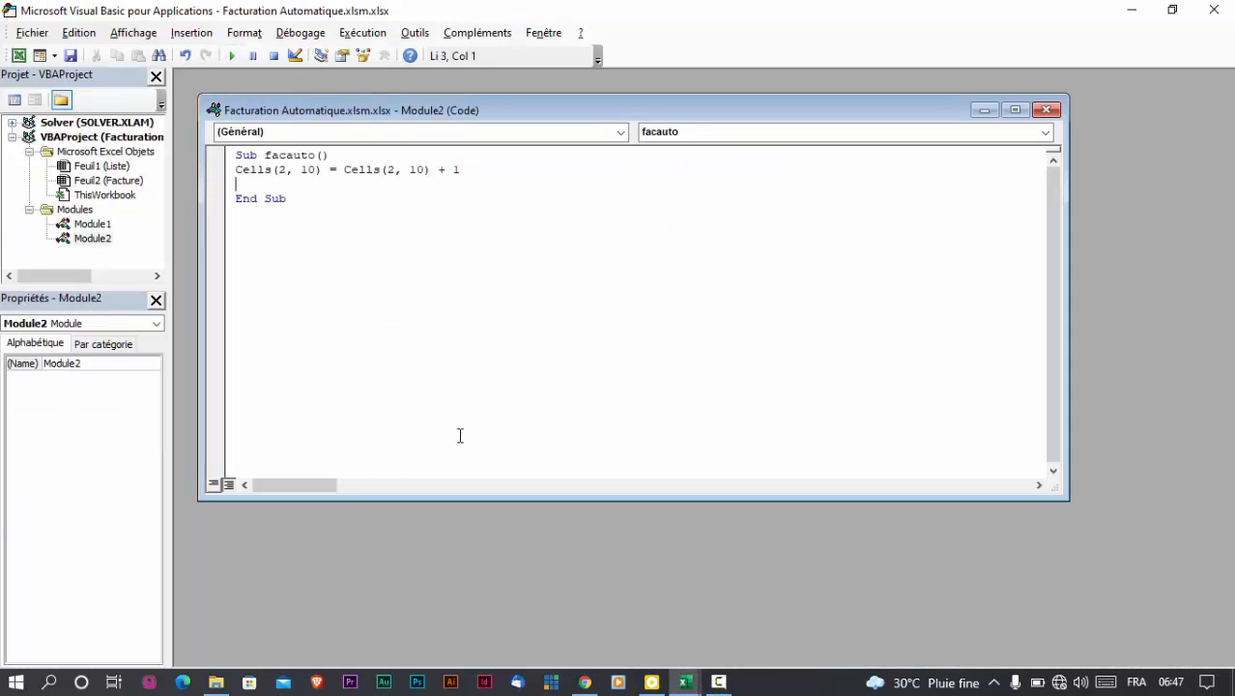
{"action": "mouse_move", "coordinate": [684, 682]}
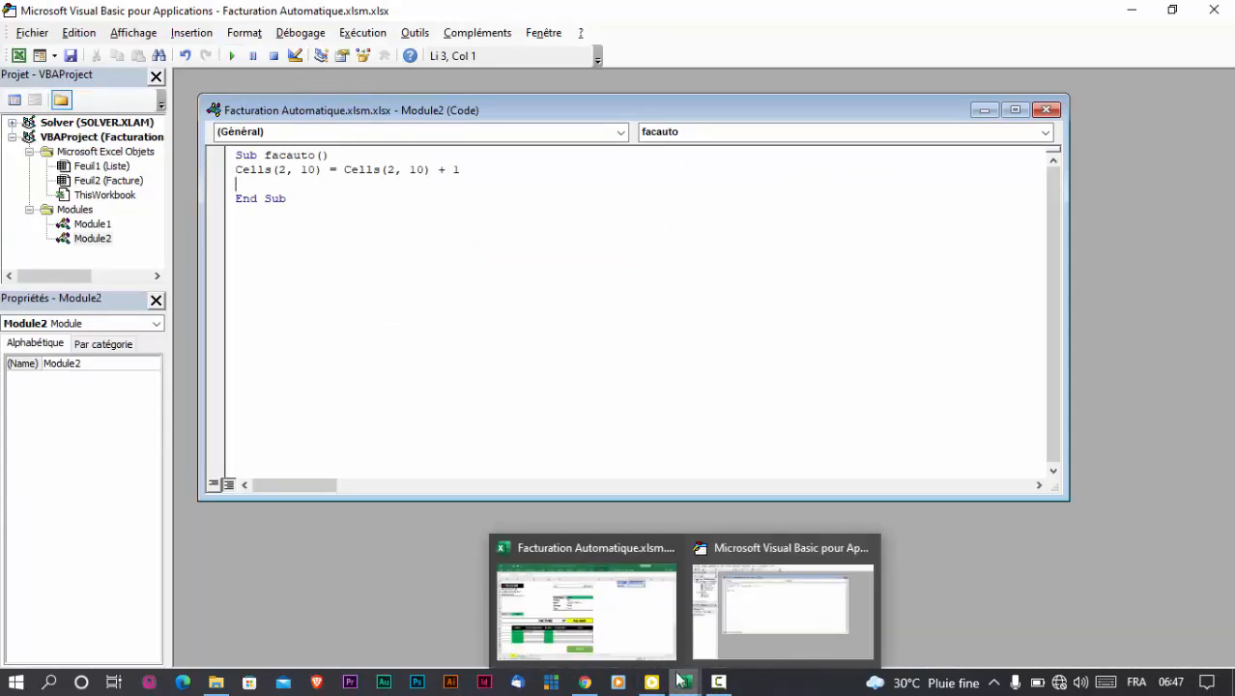
{"action": "left_click", "coordinate": [623, 627]}
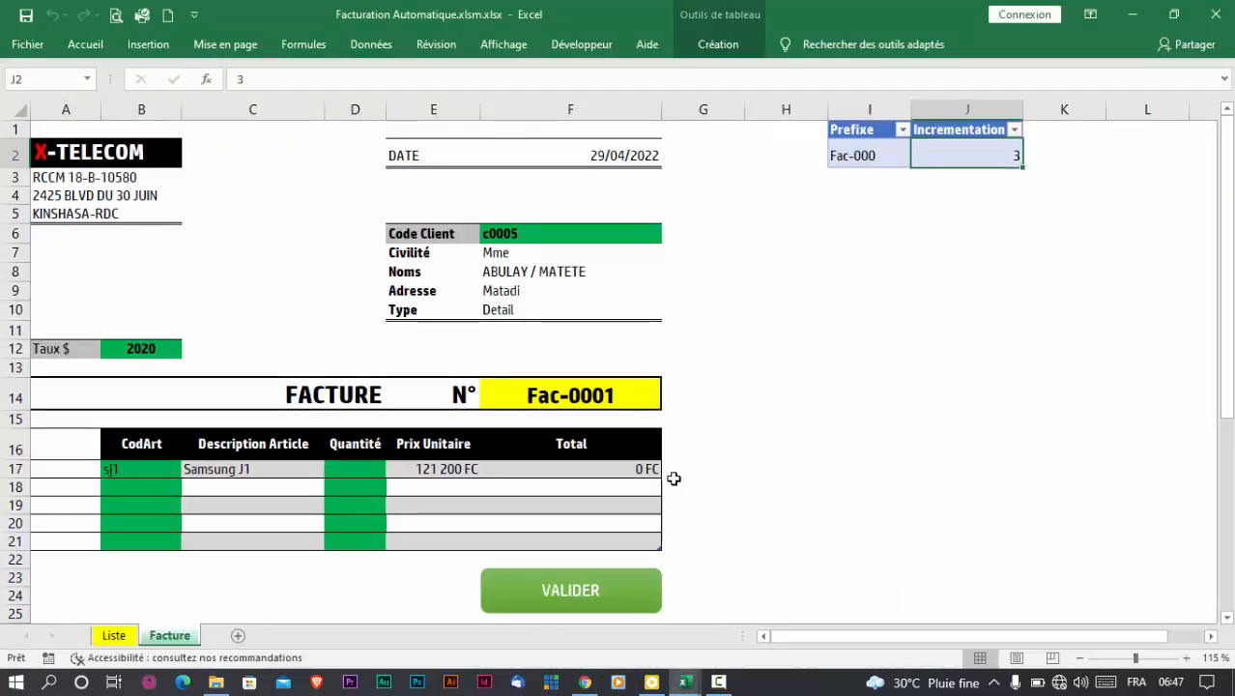
Assign the facauto macro to the VALIDER button on the Facture sheet and test the button repeatedly
{"action": "right_click", "coordinate": [568, 595]}
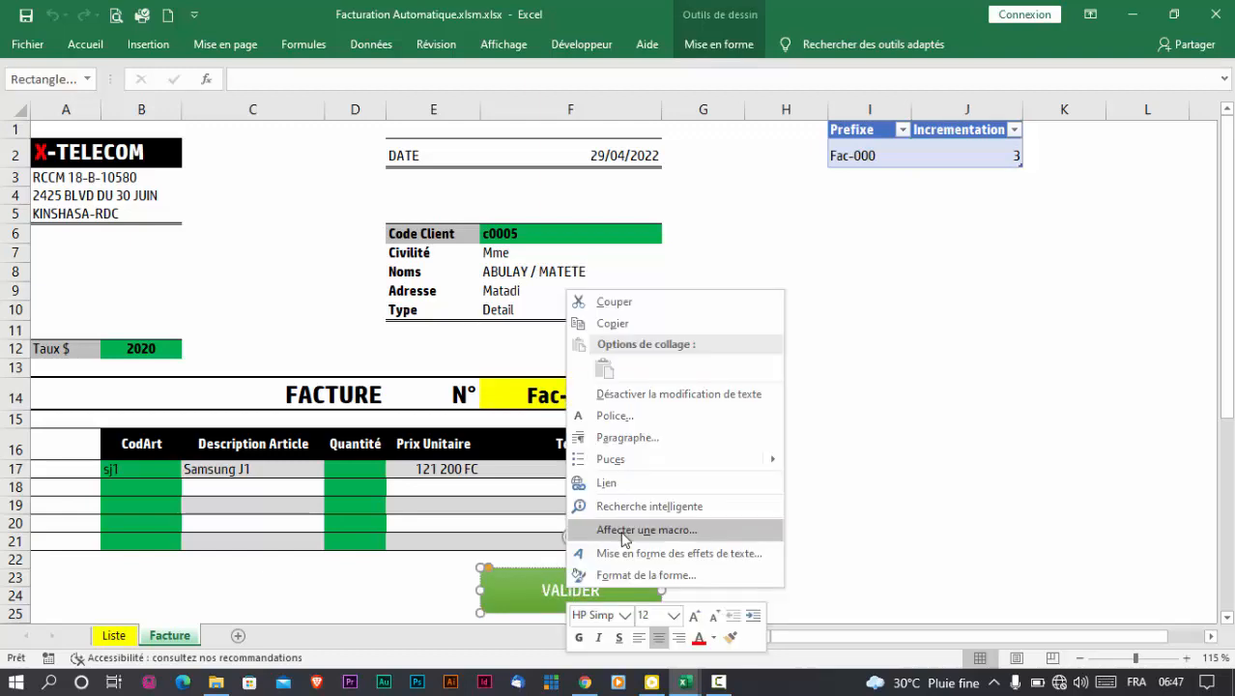
{"action": "left_click", "coordinate": [623, 530]}
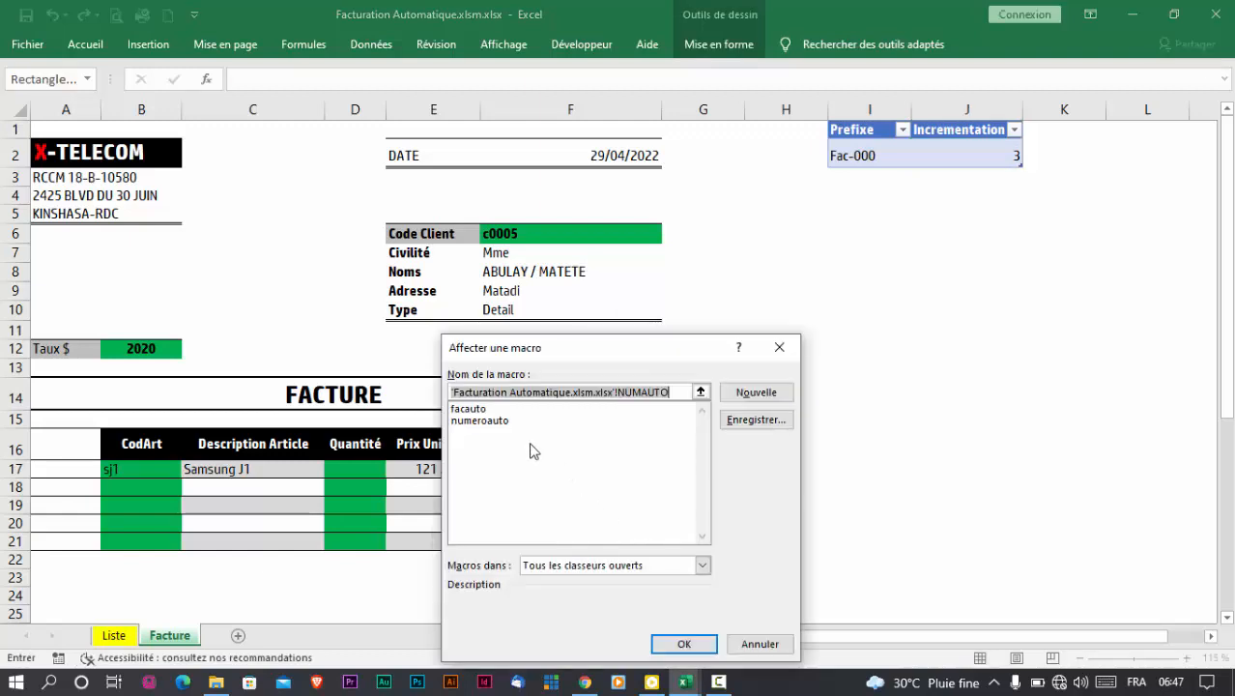
{"action": "left_click", "coordinate": [468, 409]}
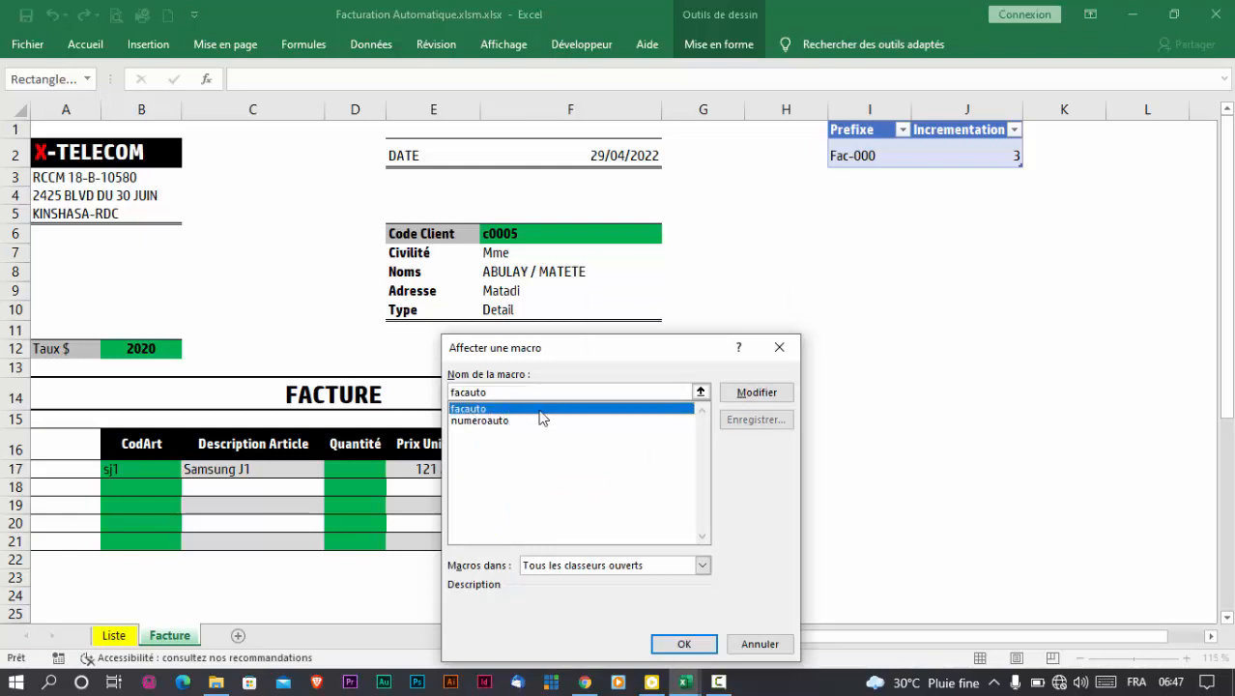
{"action": "left_click", "coordinate": [685, 643]}
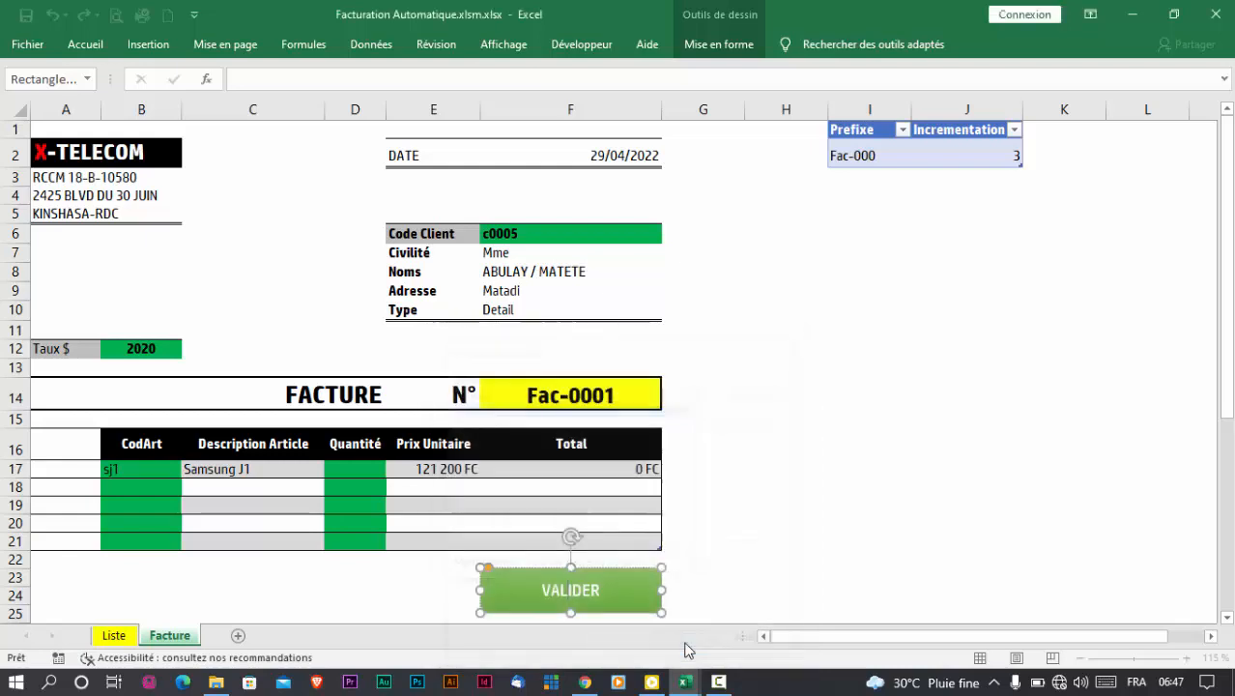
{"action": "left_click", "coordinate": [736, 549]}
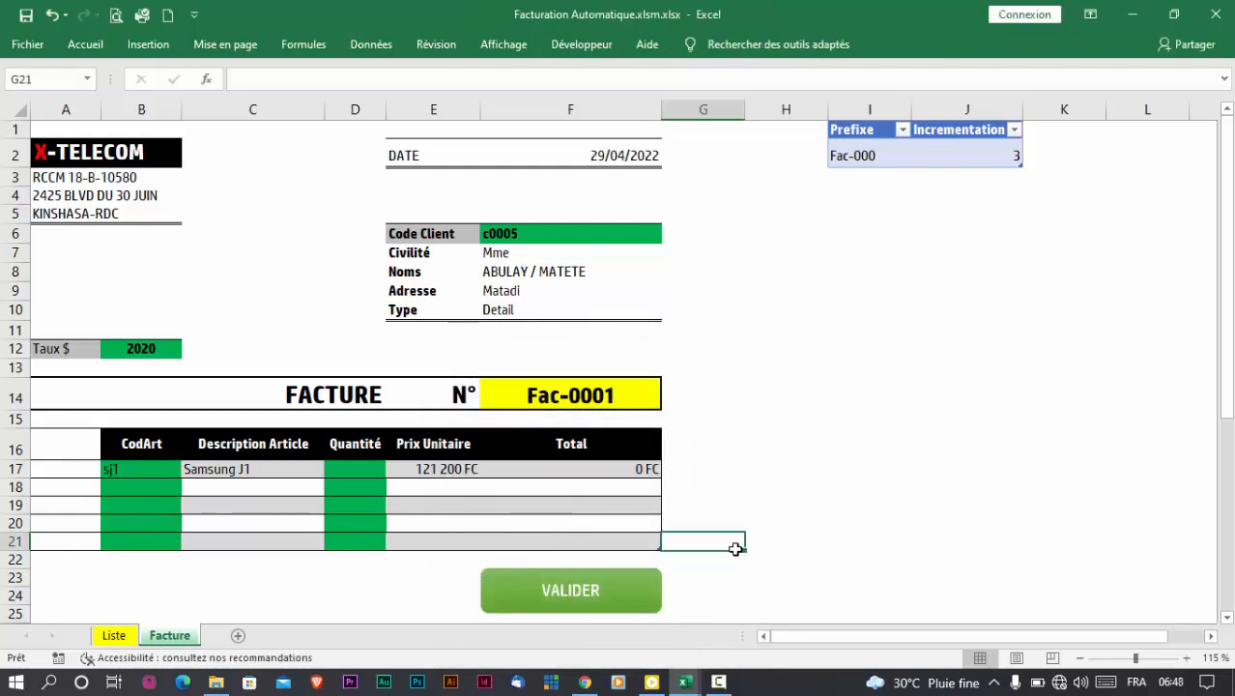
{"action": "left_click", "coordinate": [623, 600]}
Enter =CONCATENER(Tableau4[Prefixe];Tableau4[Incrementation]) in the yellow invoice number cell F14
{"action": "left_click", "coordinate": [559, 396]}
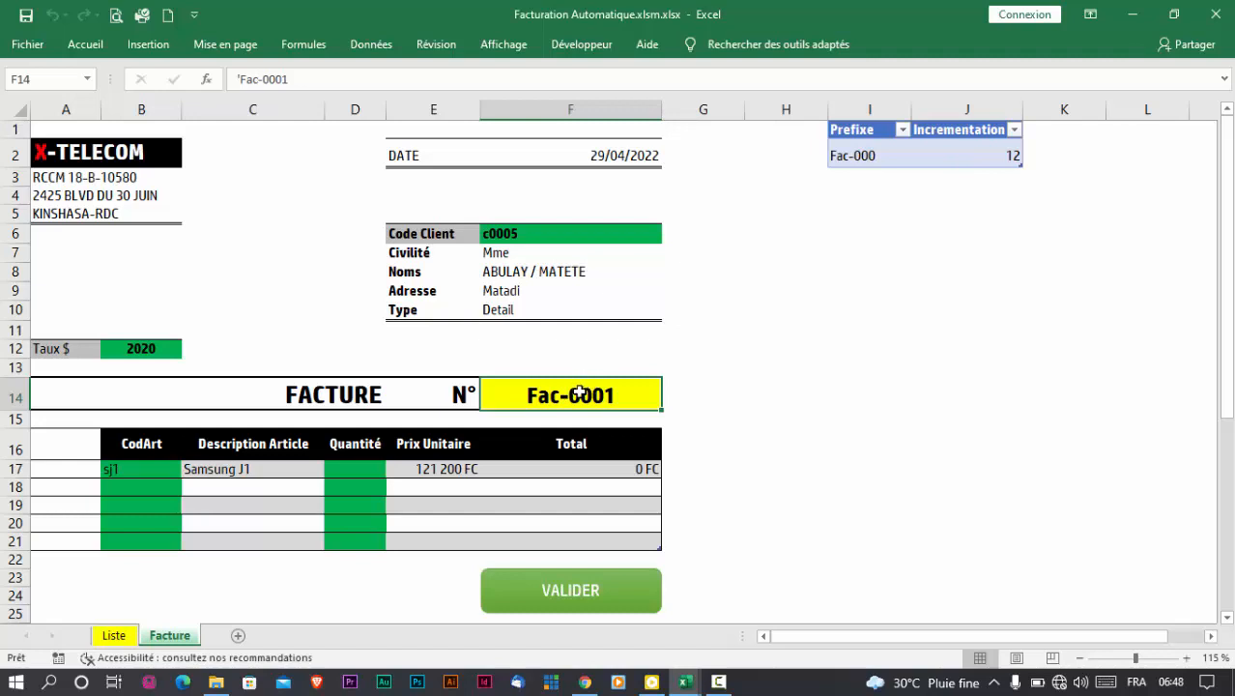
{"action": "type", "text": "="}
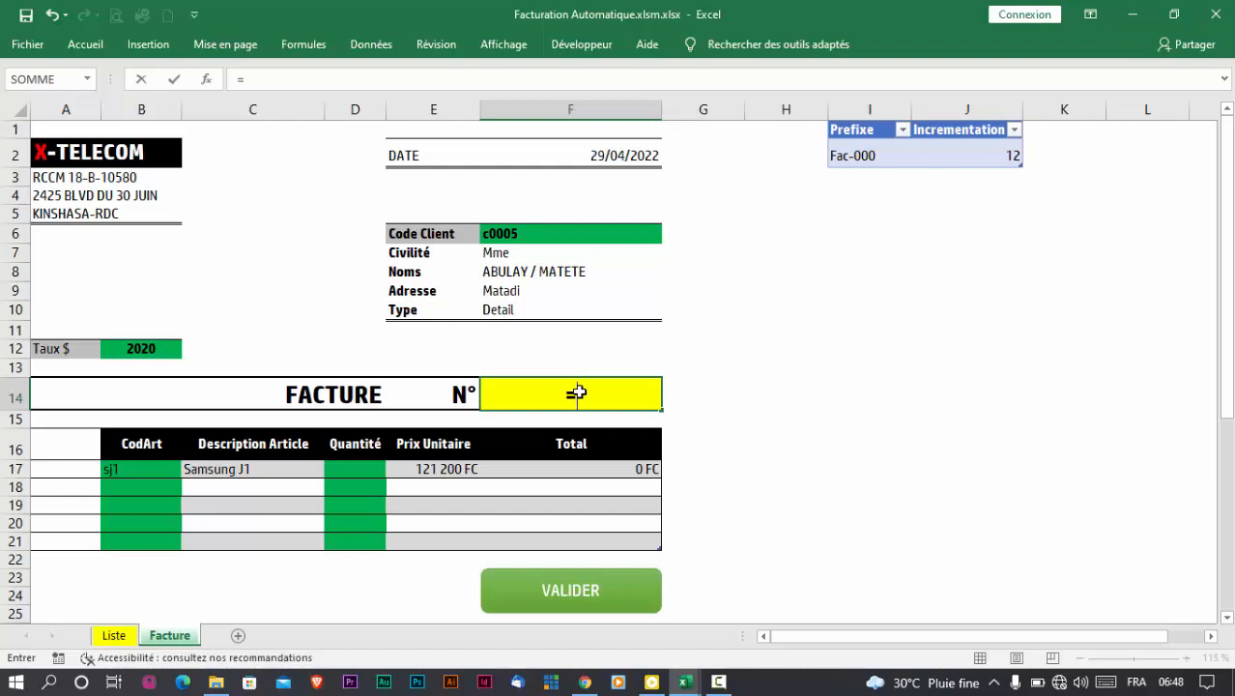
{"action": "type", "text": "co"}
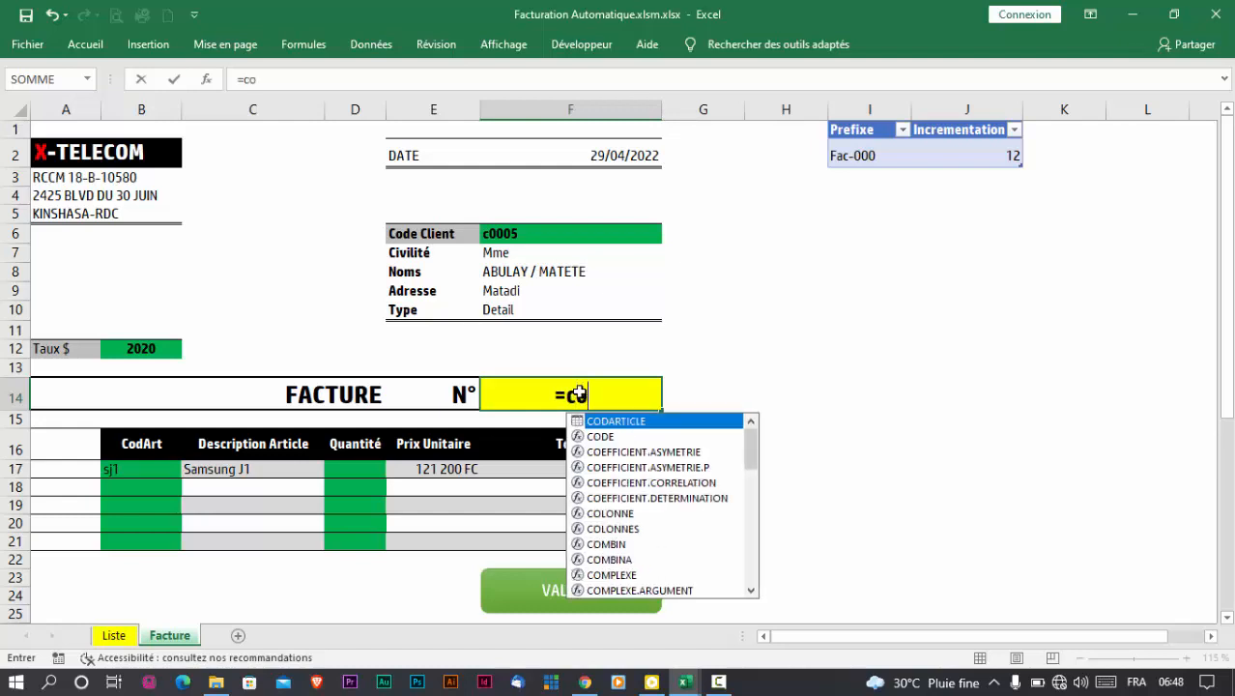
{"action": "type", "text": "n"}
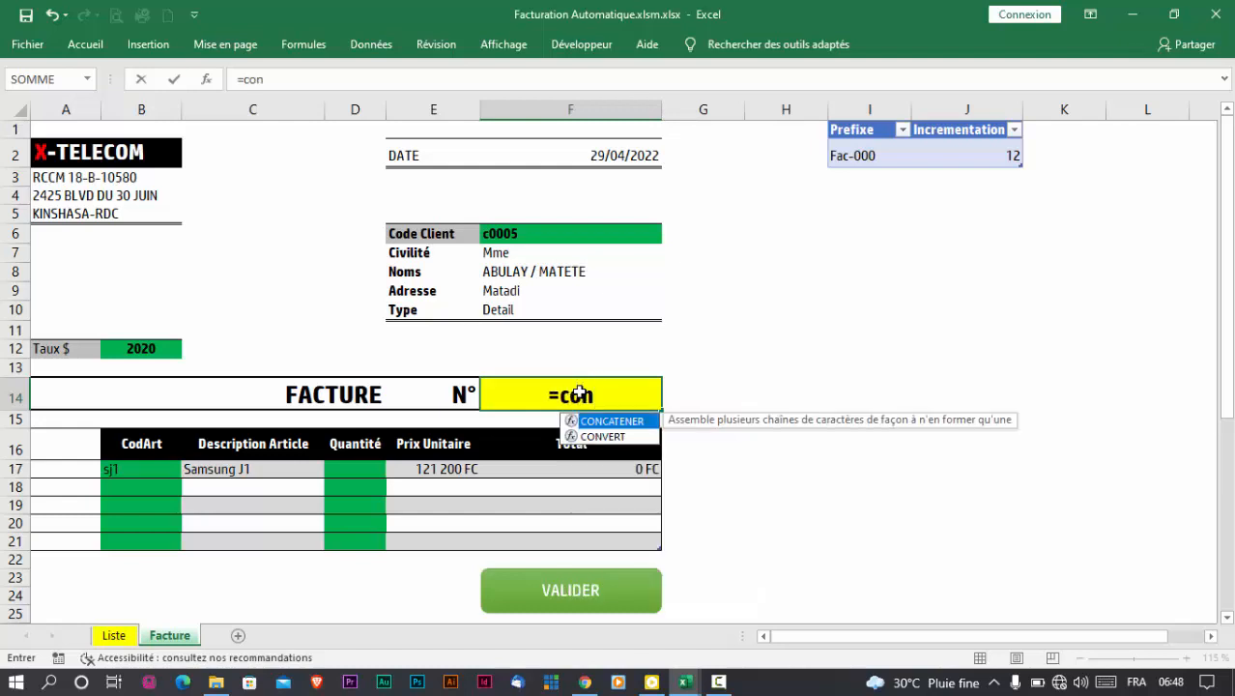
{"action": "double_click", "coordinate": [598, 423]}
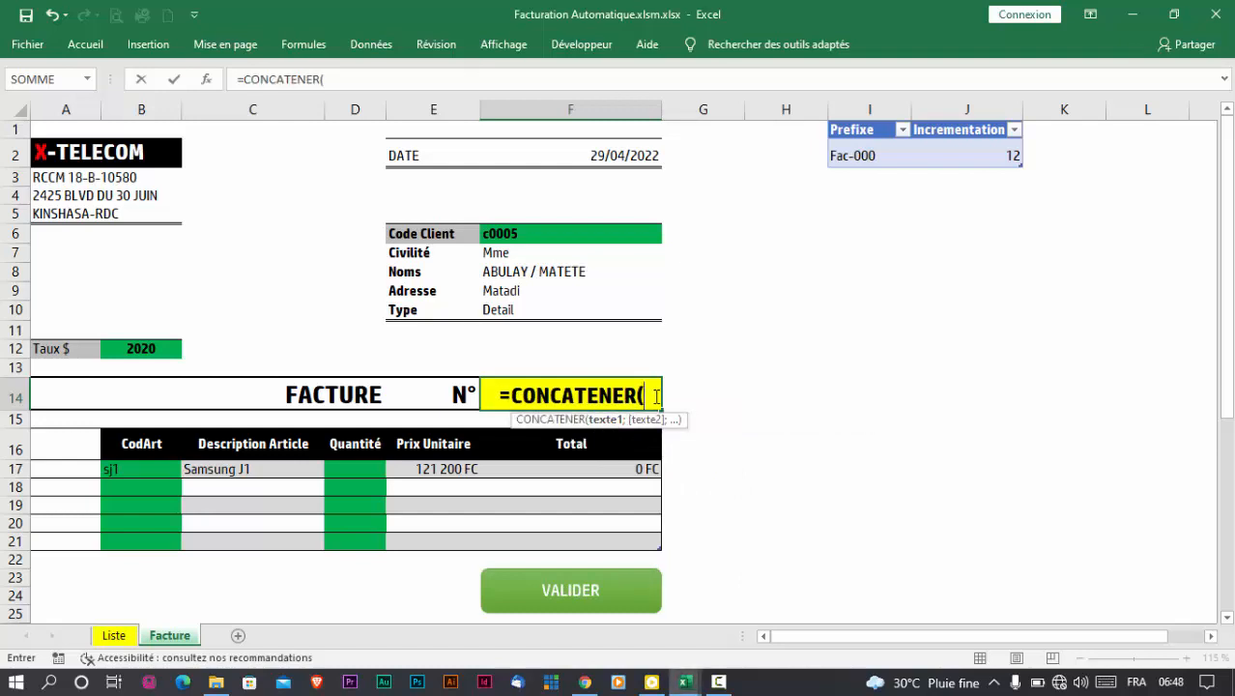
{"action": "left_click", "coordinate": [866, 154]}
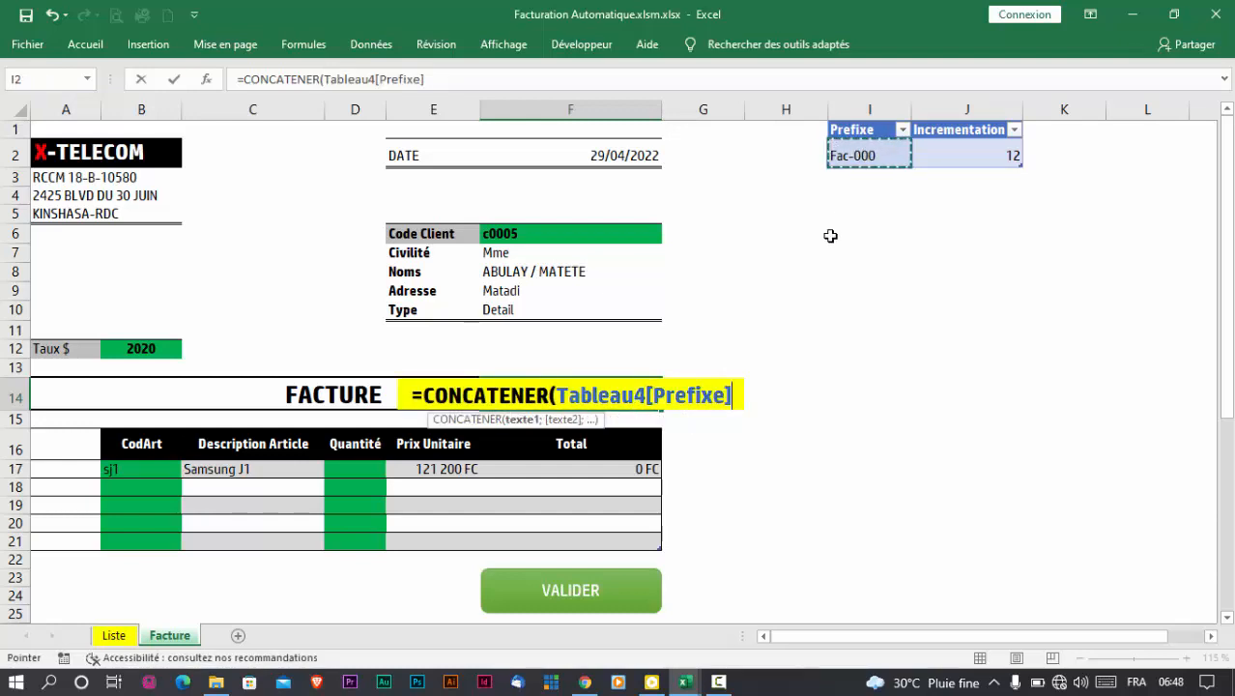
{"action": "type", "text": ";"}
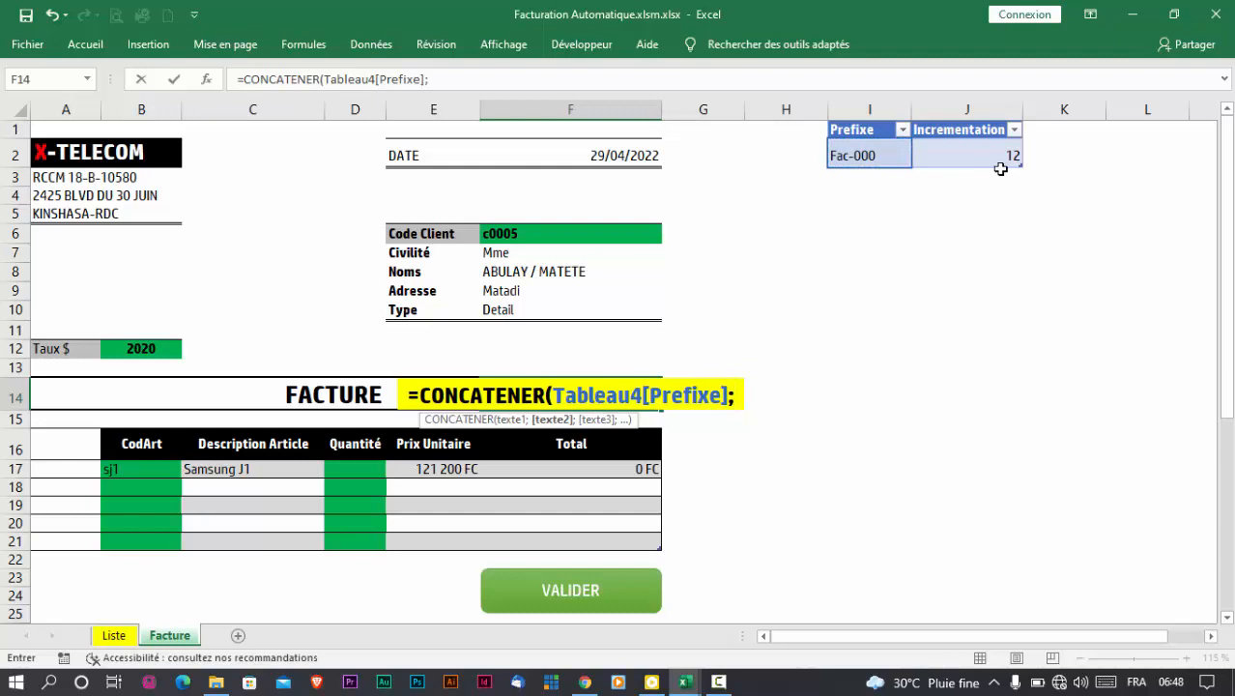
{"action": "left_click", "coordinate": [969, 153]}
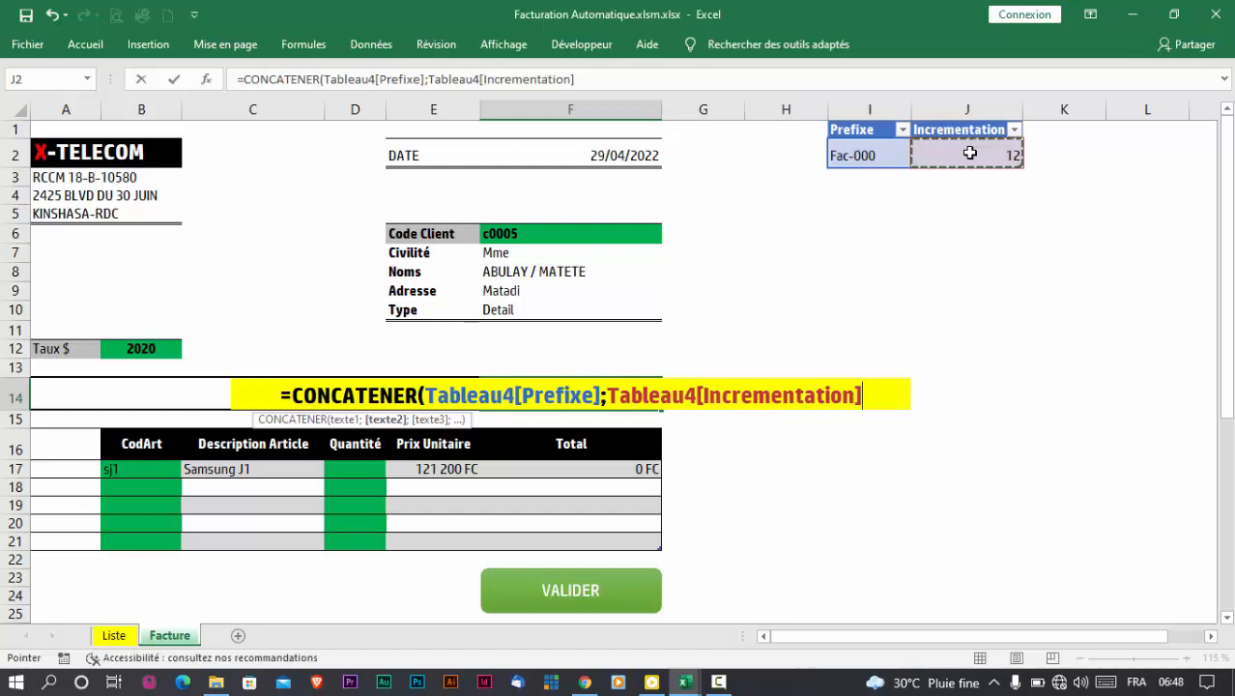
{"action": "type", "text": ")"}
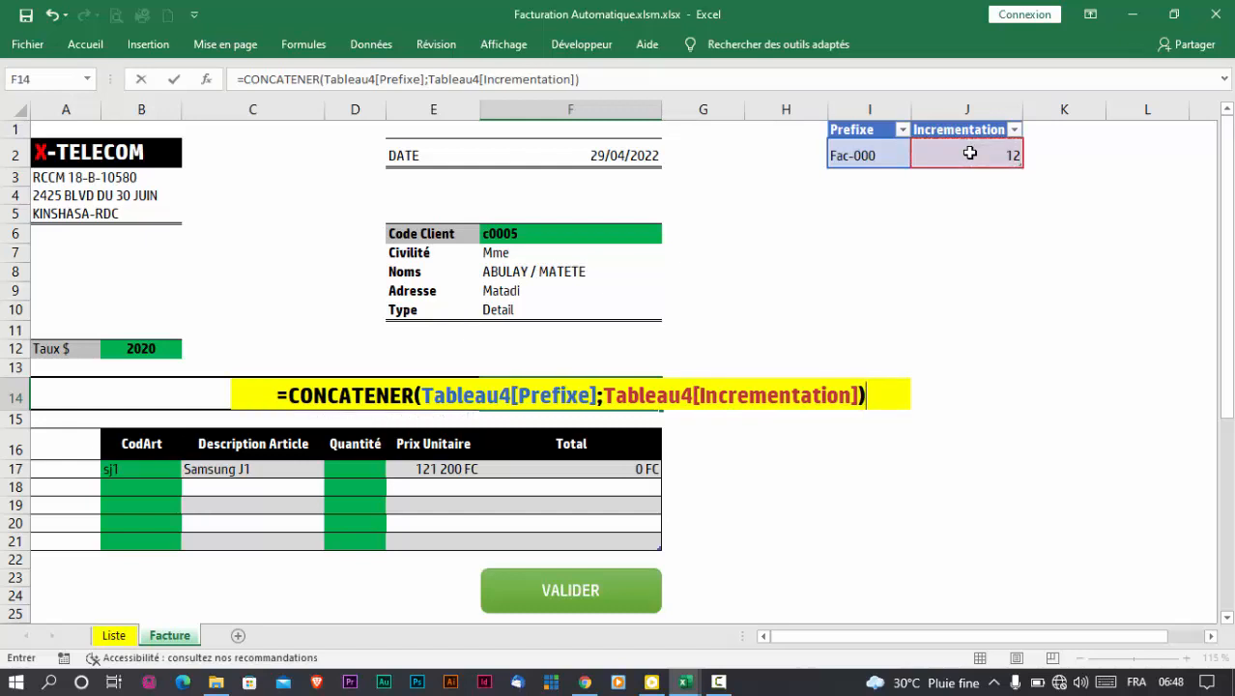
{"action": "key", "text": "Return"}
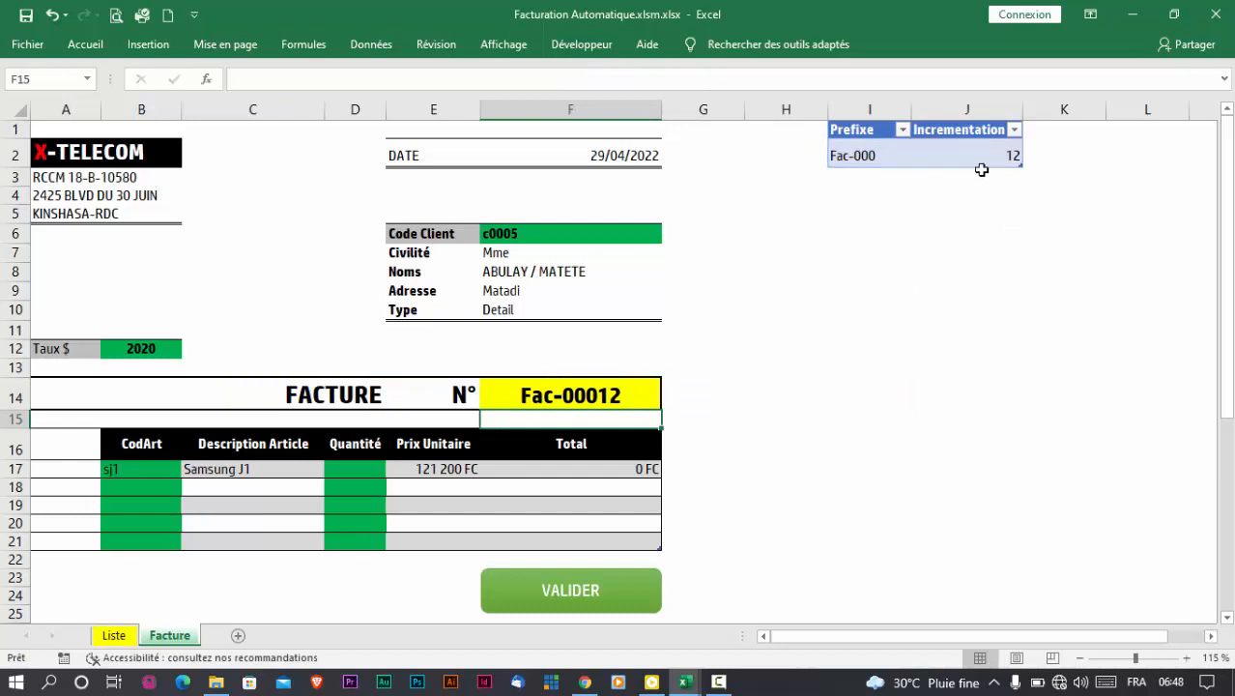
Reset the Incrementation cell J2 to 1
{"action": "left_click", "coordinate": [974, 155]}
{"action": "key", "text": "F2"}
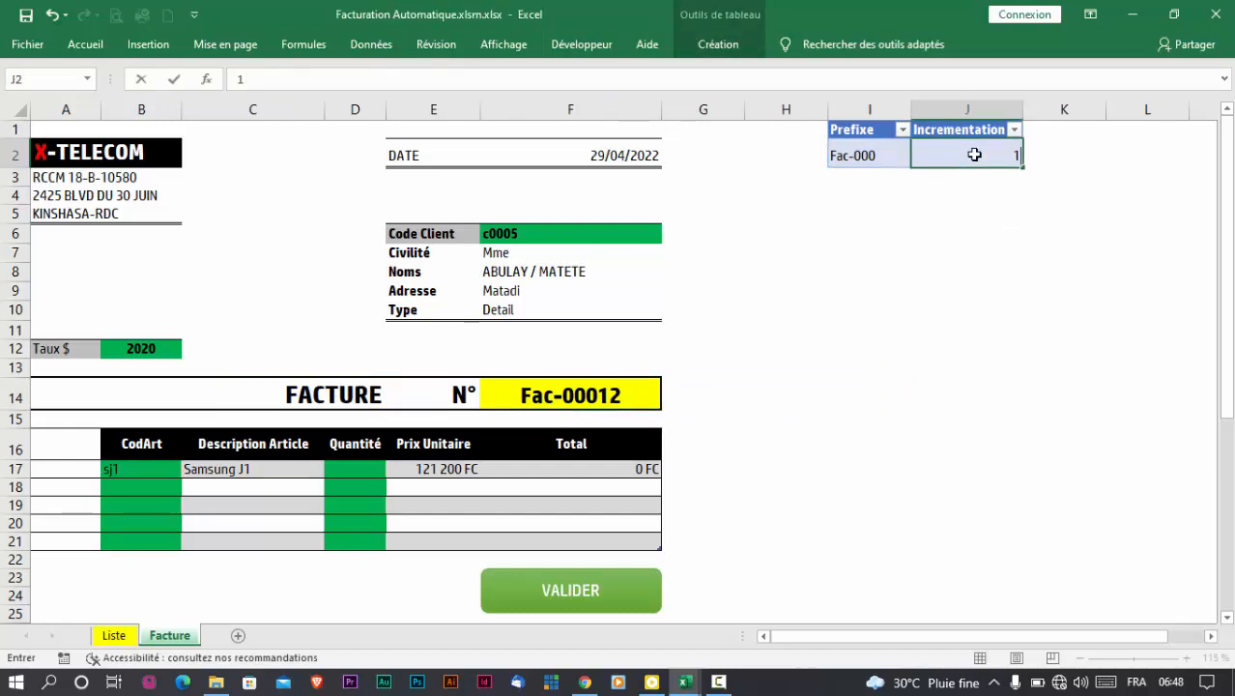
{"action": "key", "text": "BackSpace"}
{"action": "key", "text": "Return"}
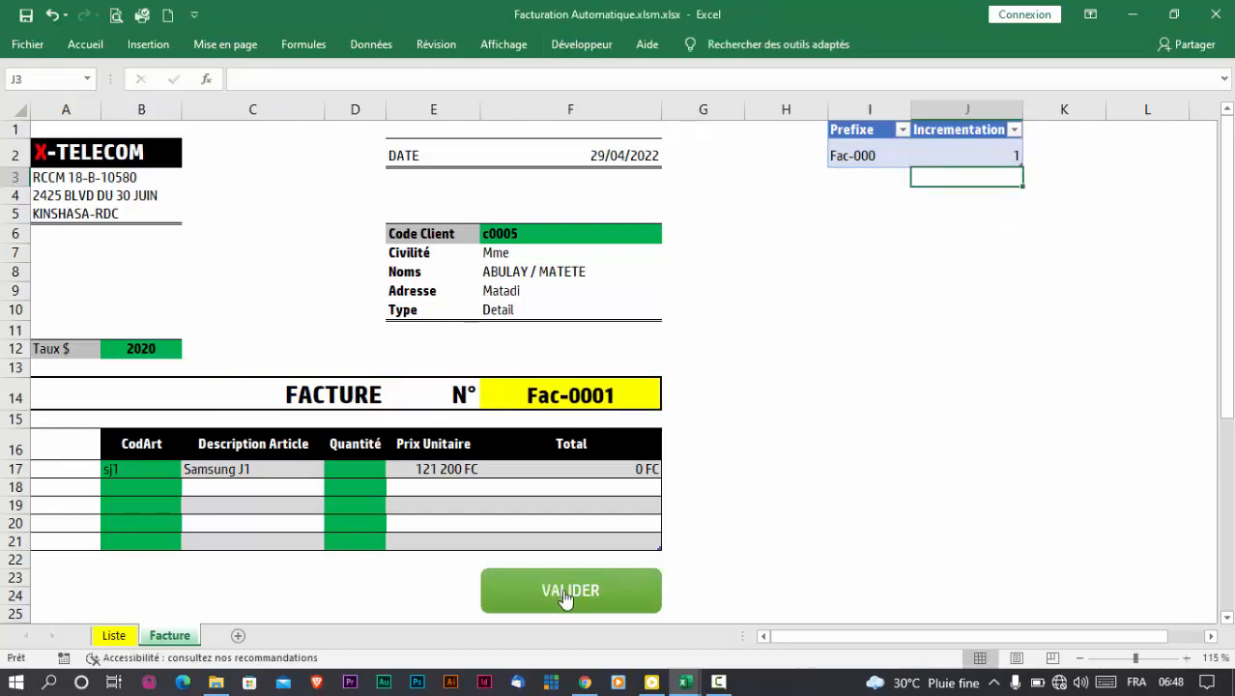
Test the automatic numbering by running the VALIDER button repeatedly, and check the invoice number formula in F14
{"action": "left_click", "coordinate": [615, 598]}
{"action": "left_click", "coordinate": [615, 598]}
{"action": "double_click", "coordinate": [616, 598]}
{"action": "double_click", "coordinate": [616, 598]}
{"action": "double_click", "coordinate": [615, 598]}
{"action": "triple_click", "coordinate": [615, 599]}
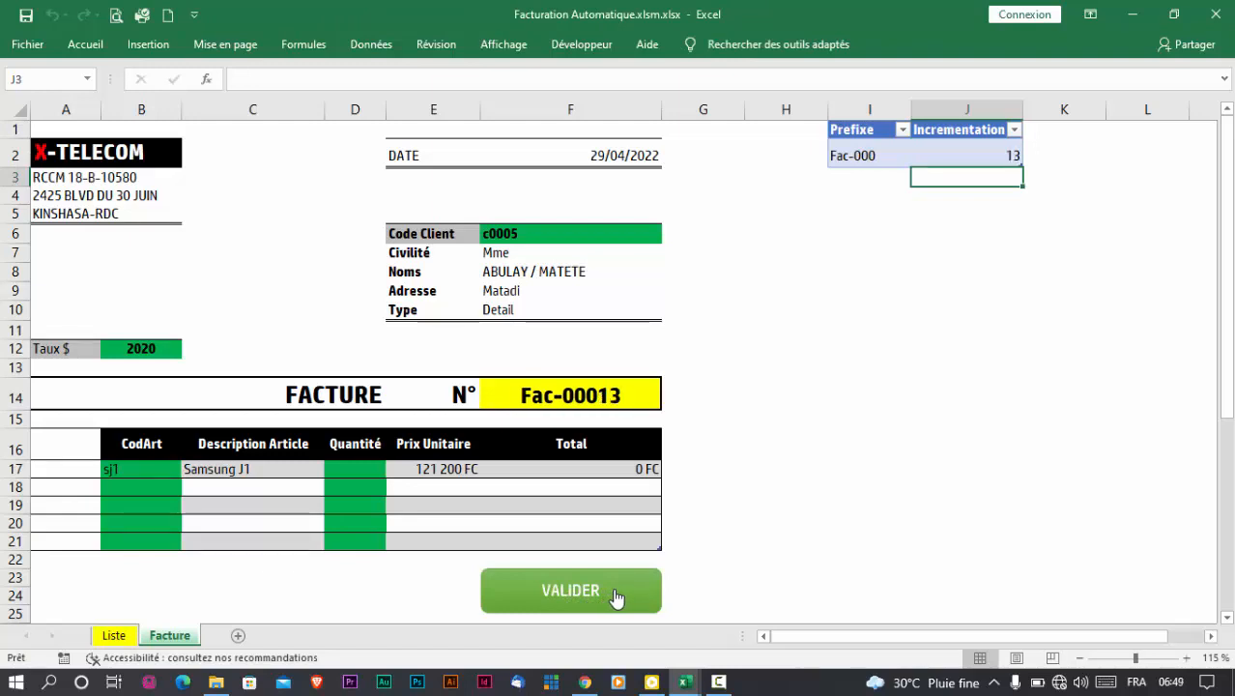
{"action": "triple_click", "coordinate": [615, 598]}
{"action": "double_click", "coordinate": [615, 598]}
{"action": "double_click", "coordinate": [616, 598]}
{"action": "left_click", "coordinate": [616, 599]}
{"action": "left_click", "coordinate": [560, 392]}
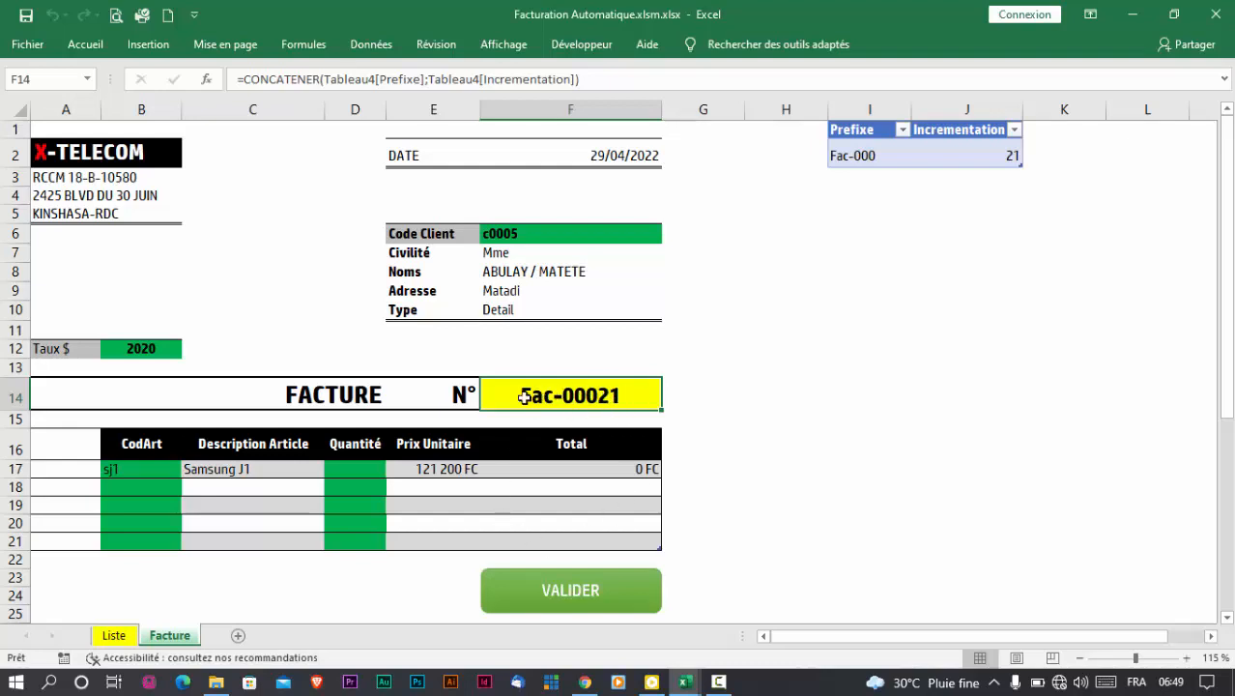
{"action": "left_click", "coordinate": [454, 469]}
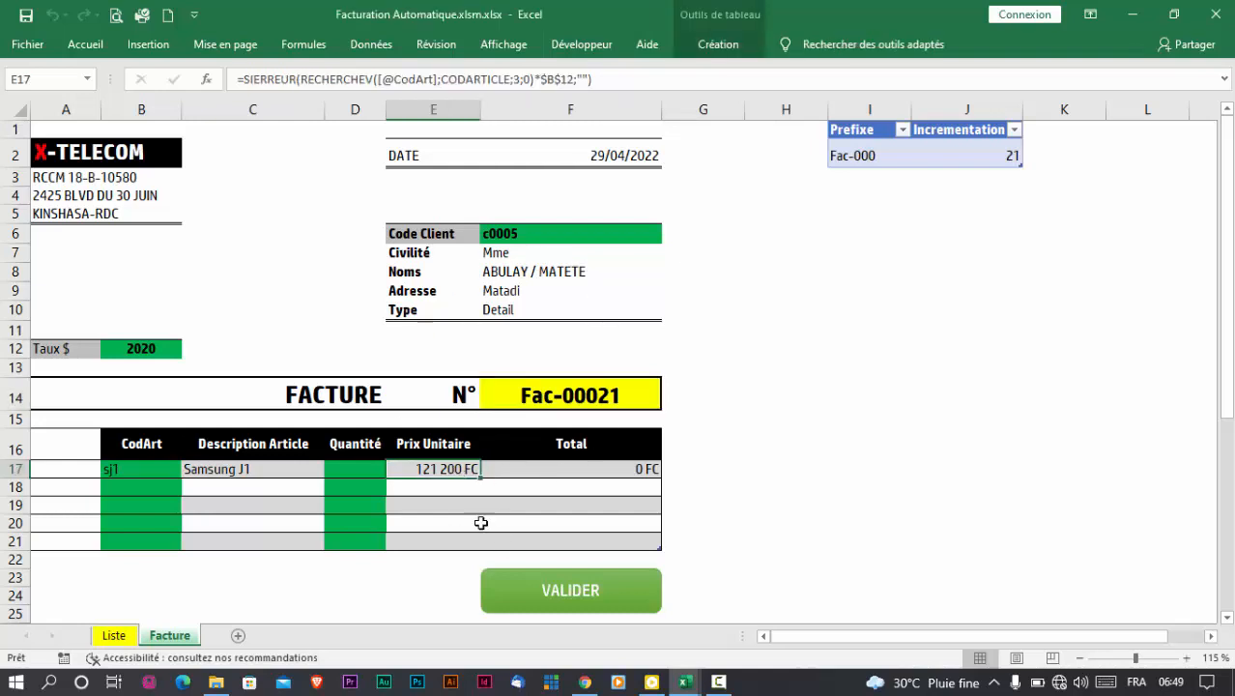
{"action": "left_click", "coordinate": [556, 395]}
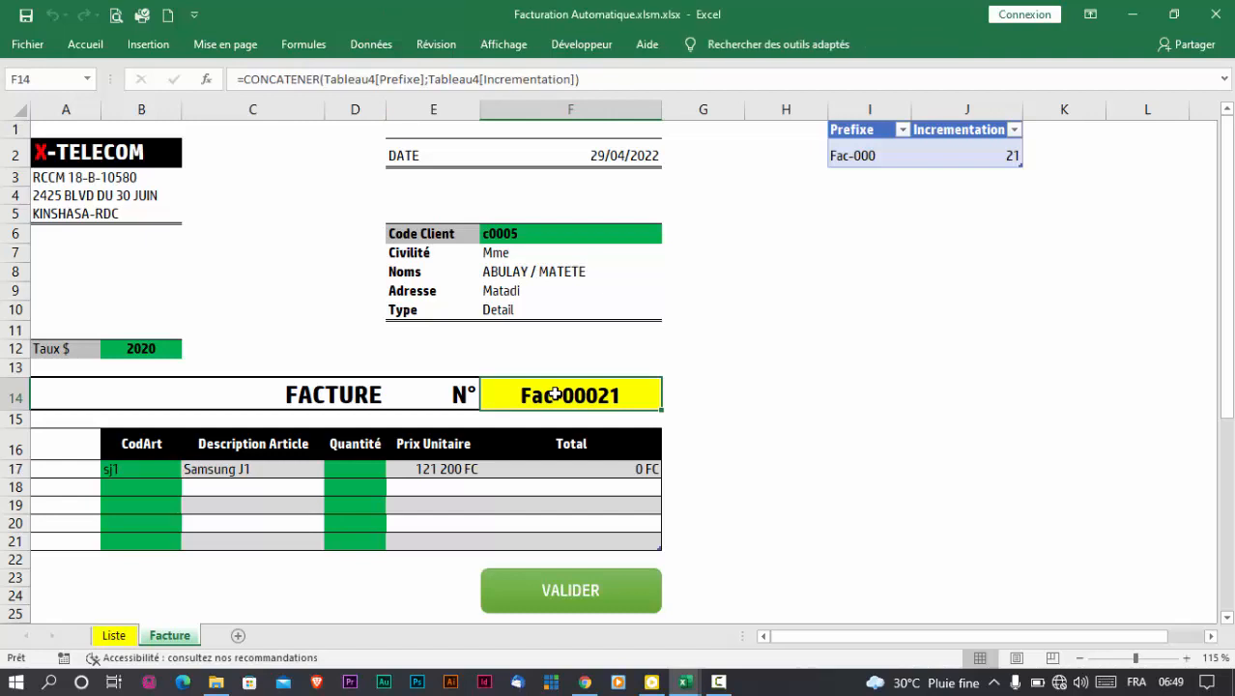